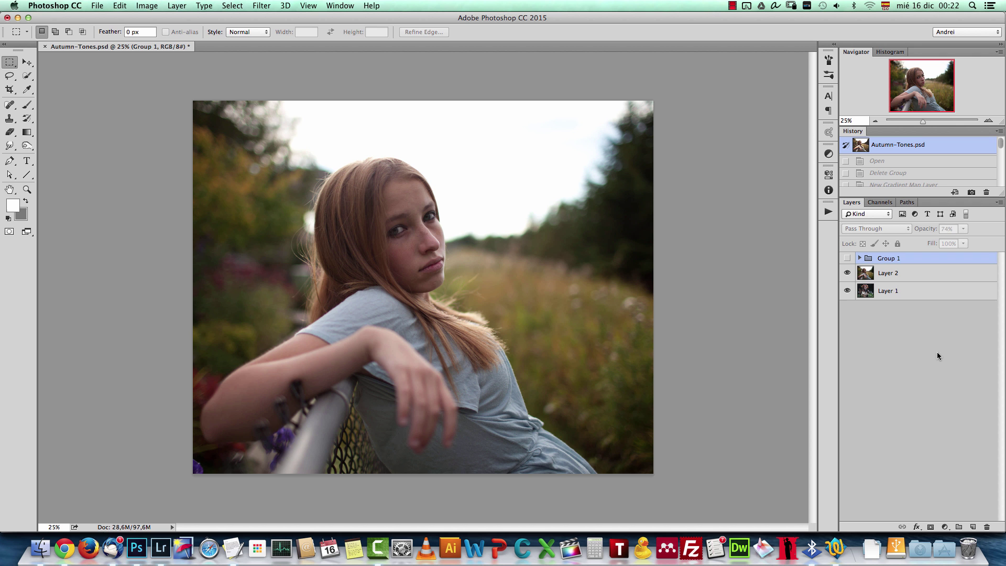
# Toggle Group 1 and Layer 2 visibility to compare before/after, finishing with Group 1 shown
pyautogui.click(848, 259)
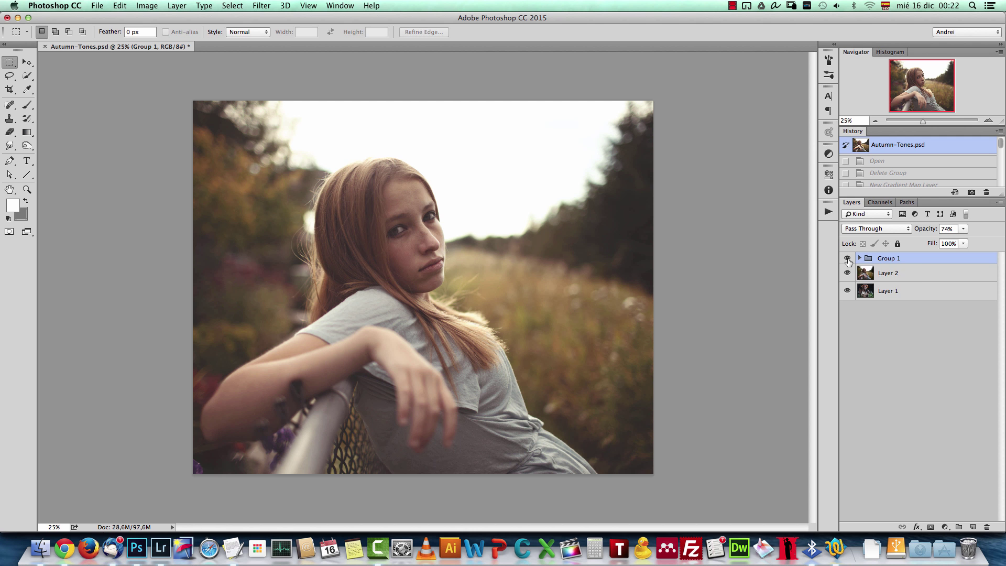
pyautogui.click(847, 274)
pyautogui.click(847, 274)
pyautogui.click(847, 259)
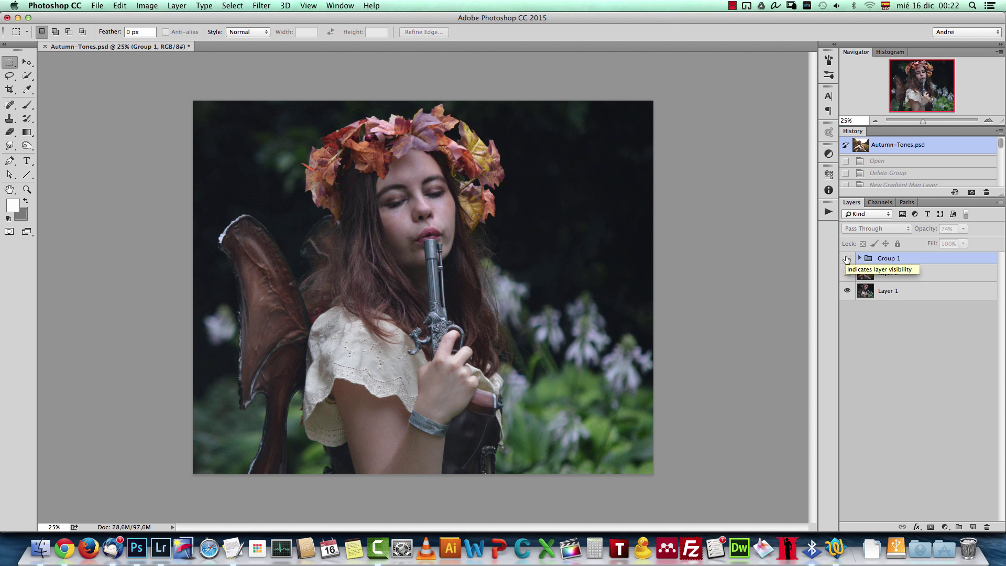
pyautogui.click(847, 259)
pyautogui.click(847, 273)
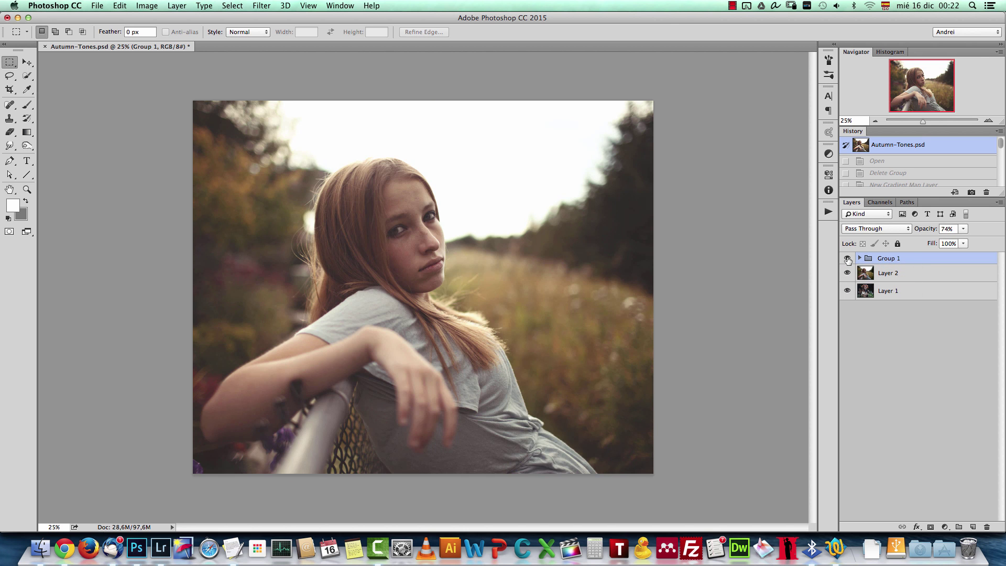
pyautogui.click(848, 259)
pyautogui.click(848, 259)
pyautogui.click(860, 258)
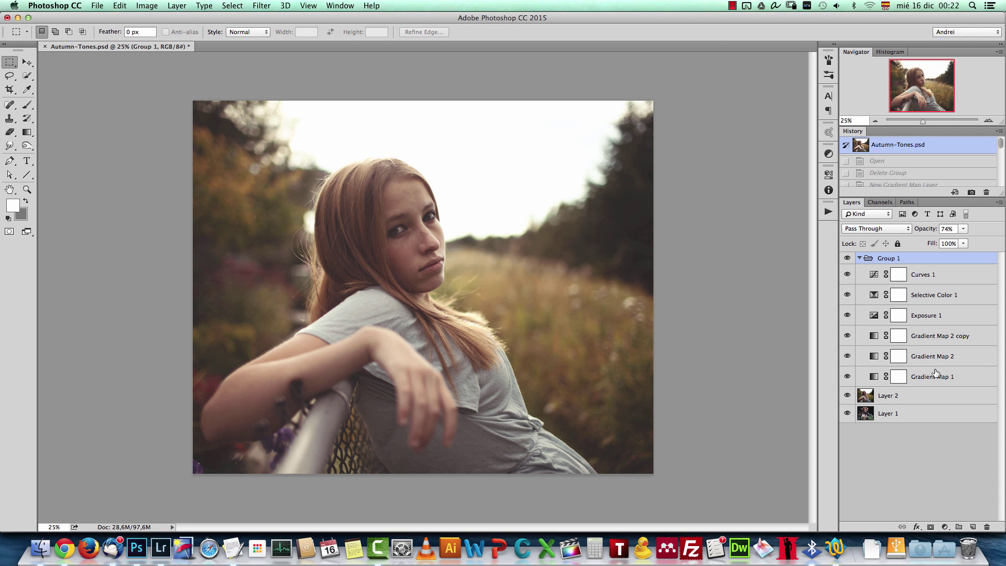
pyautogui.click(859, 259)
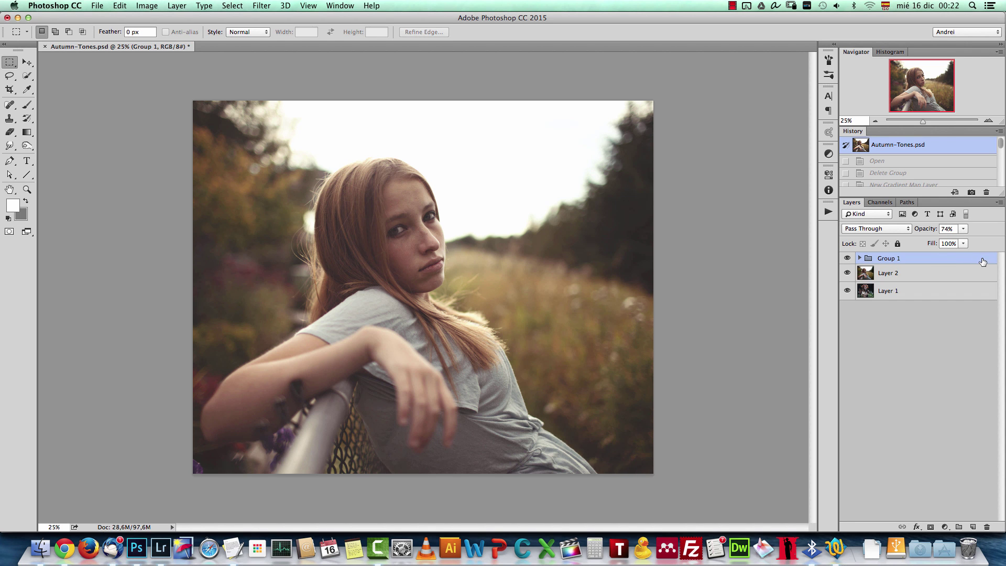
# Delete Group 1 and add a Gradient Map adjustment layer
pyautogui.moveTo(983, 262); pyautogui.dragTo(986, 526)
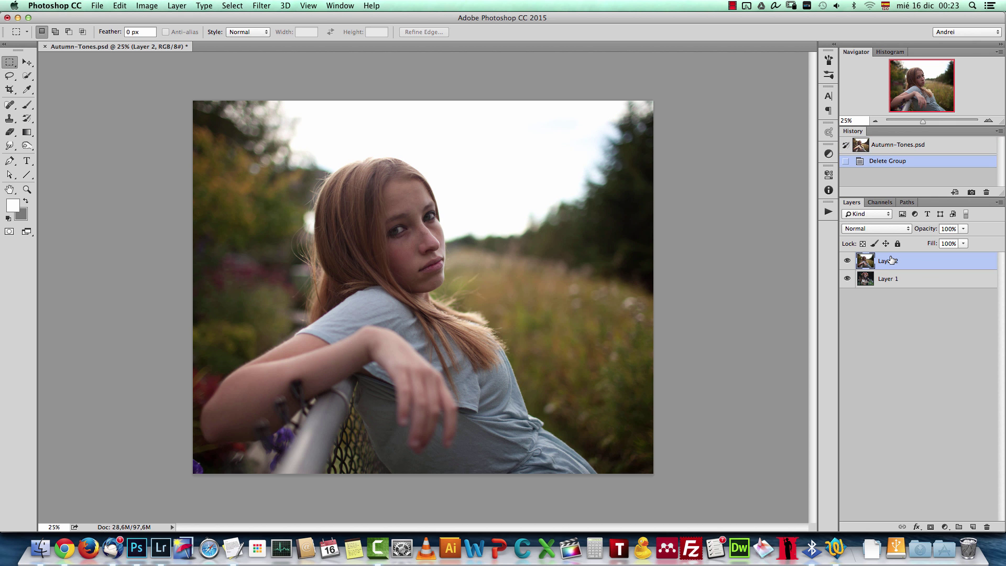
pyautogui.click(946, 526)
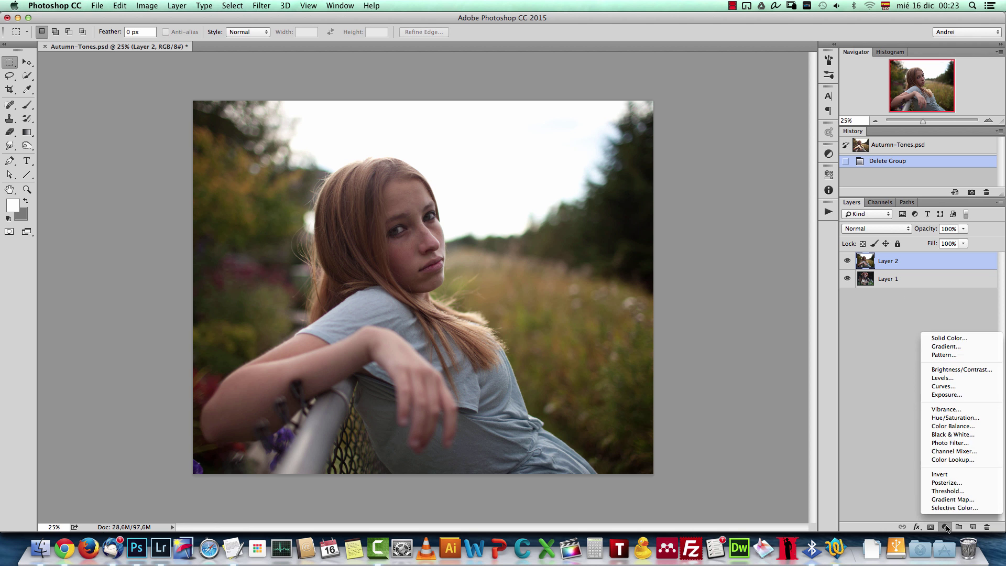
pyautogui.click(959, 504)
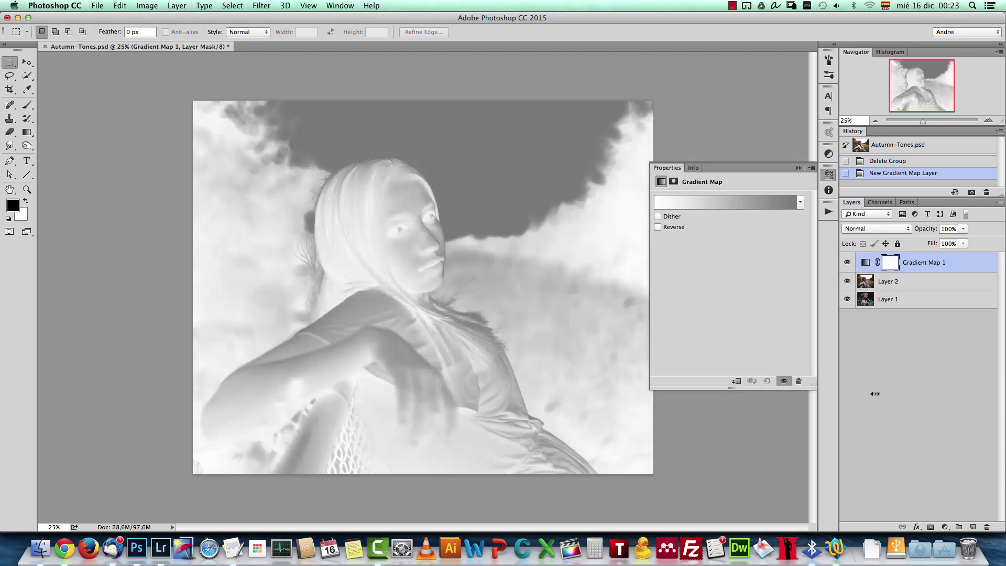
# Apply the Platinum gradient preset to the gradient map
pyautogui.click(744, 202)
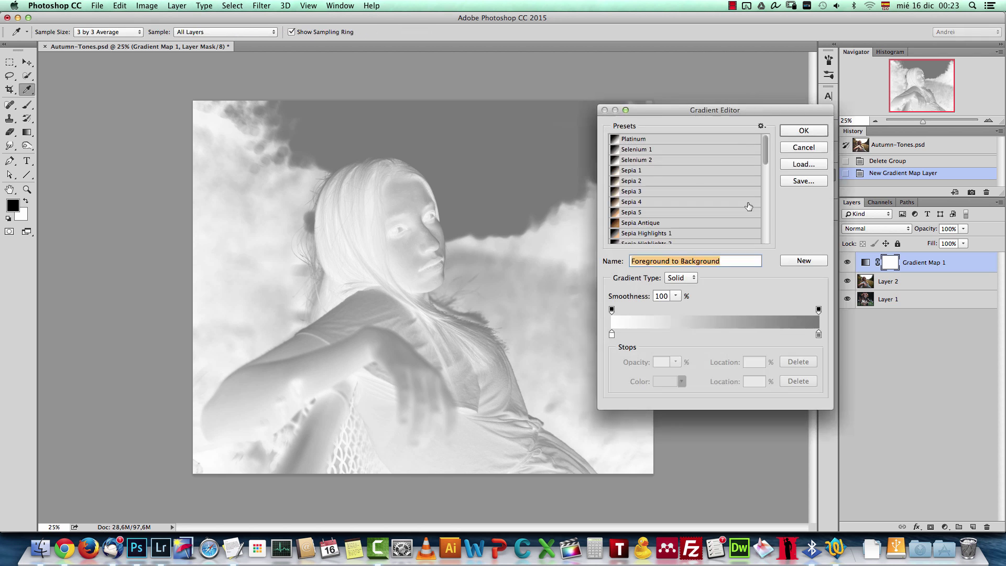
pyautogui.click(767, 128)
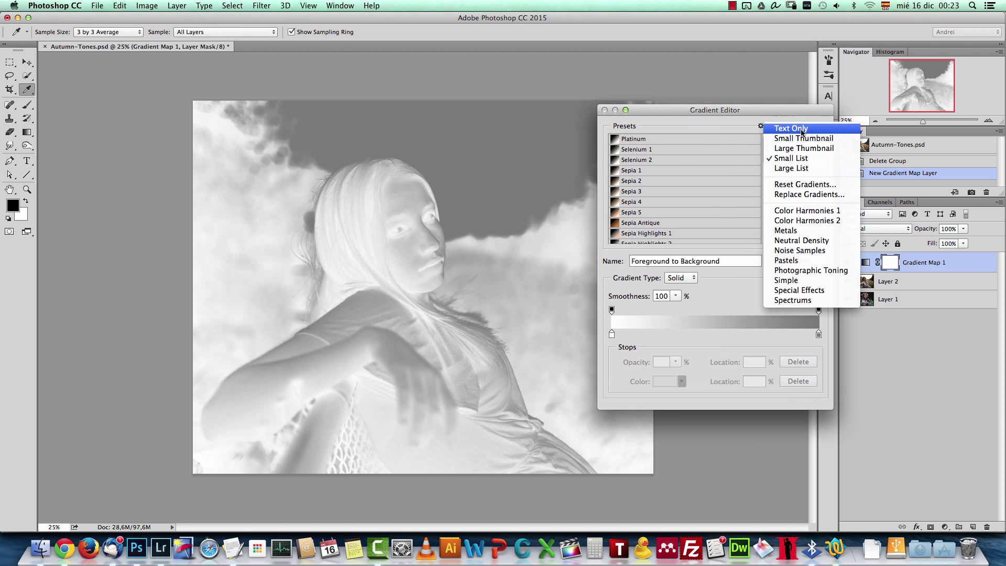
pyautogui.click(775, 130)
pyautogui.click(762, 127)
pyautogui.click(776, 141)
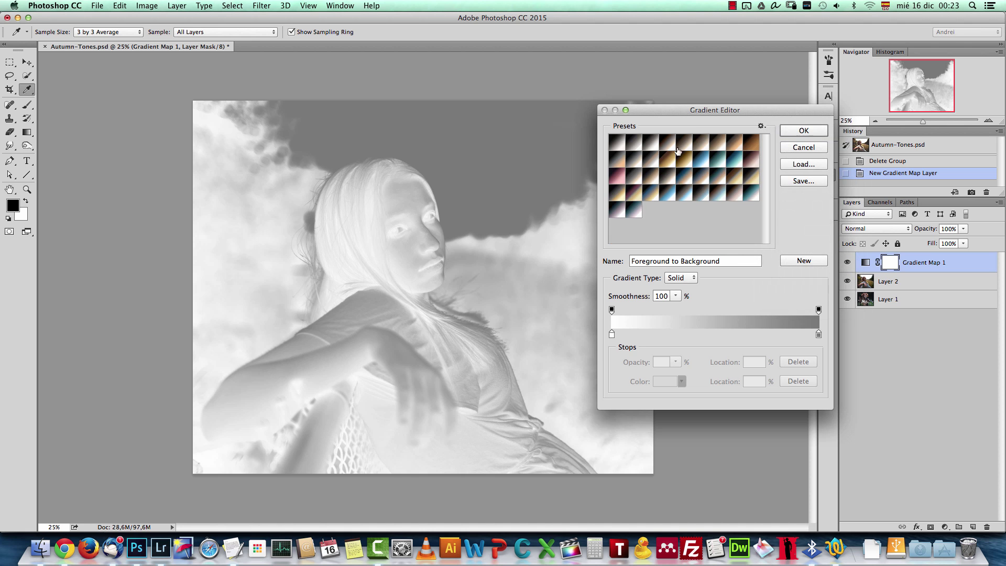
pyautogui.click(762, 126)
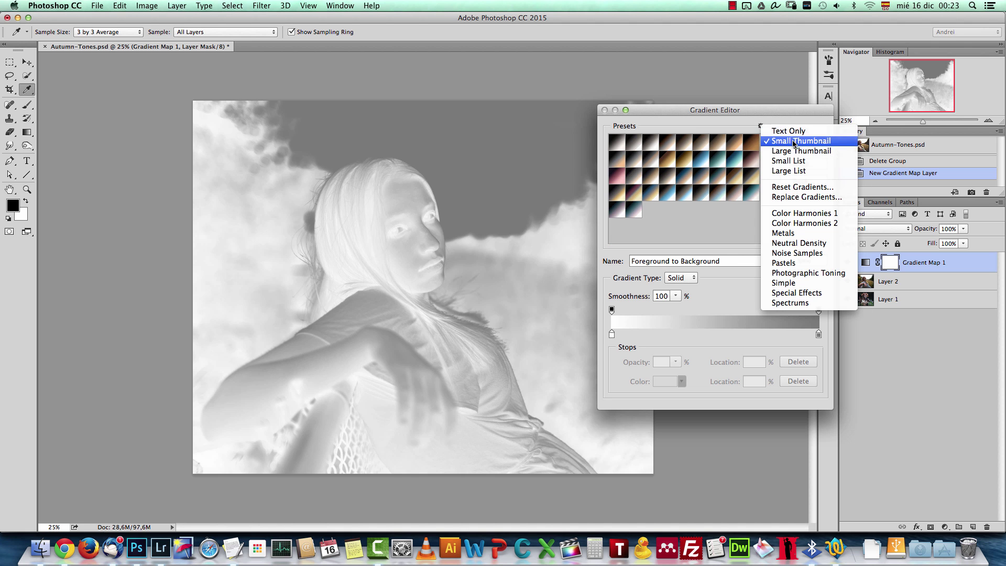
pyautogui.click(819, 163)
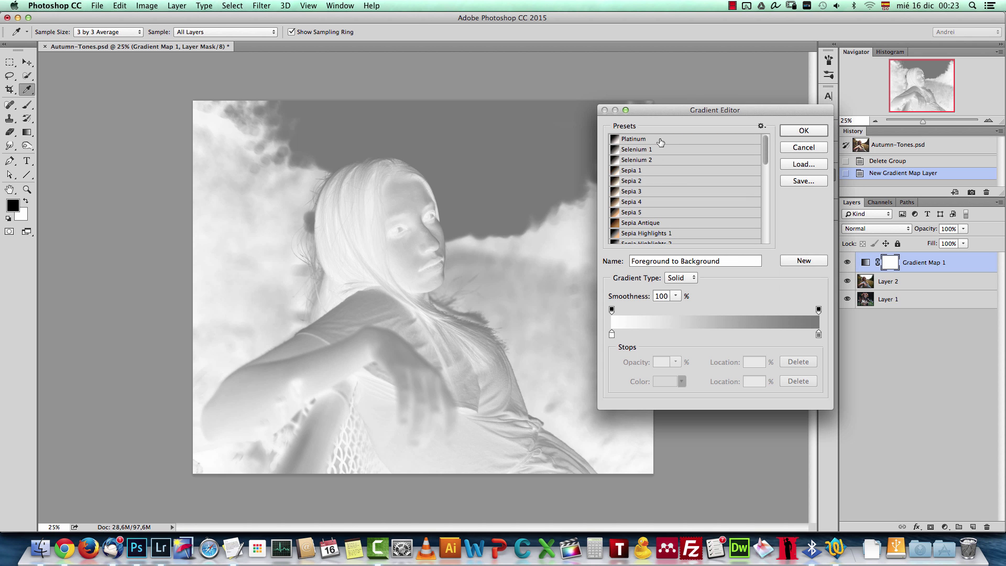
pyautogui.click(642, 140)
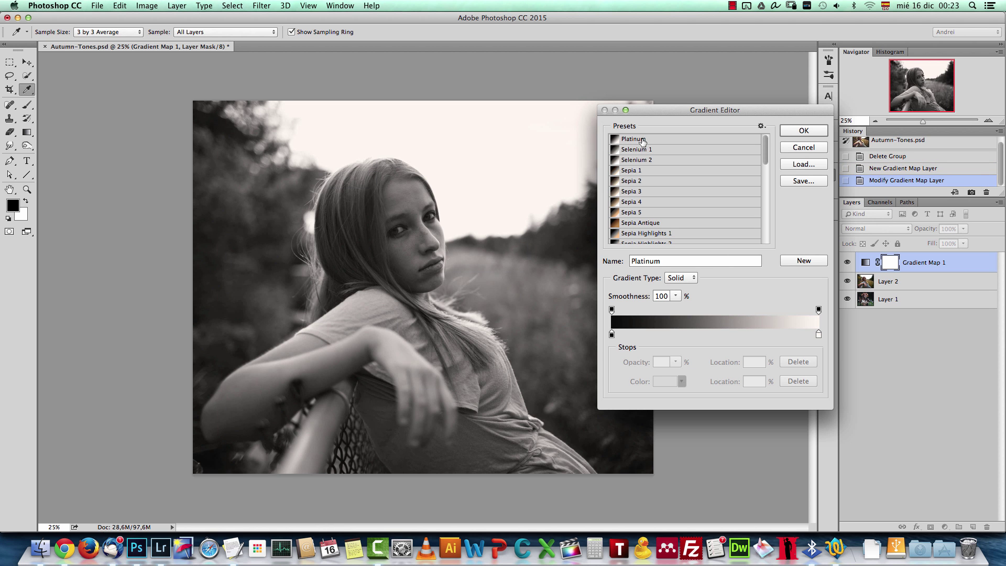
pyautogui.click(821, 132)
# Set Gradient Map 1 to Hue blend mode at 30% opacity
pyautogui.click(879, 229)
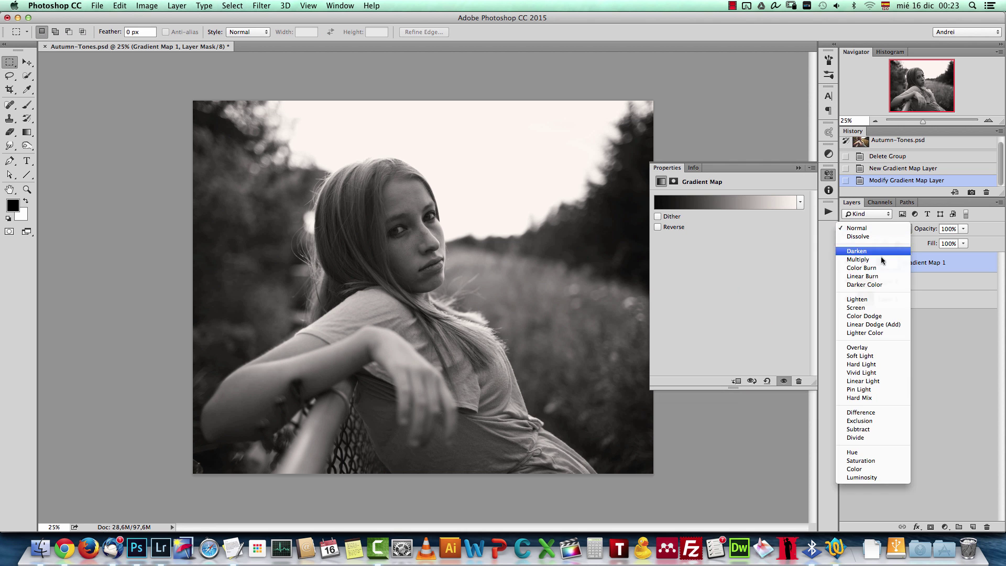
pyautogui.click(878, 452)
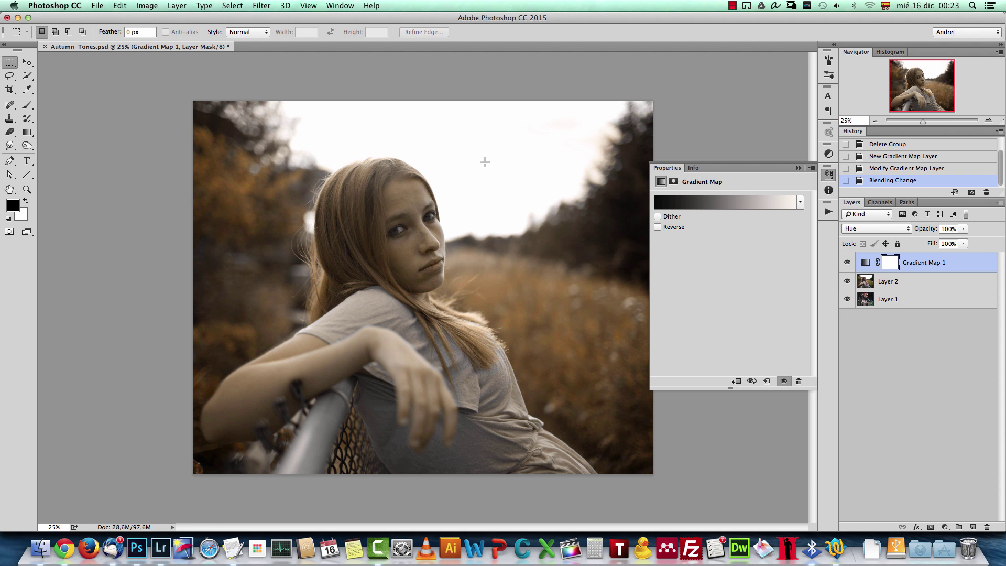
pyautogui.click(798, 168)
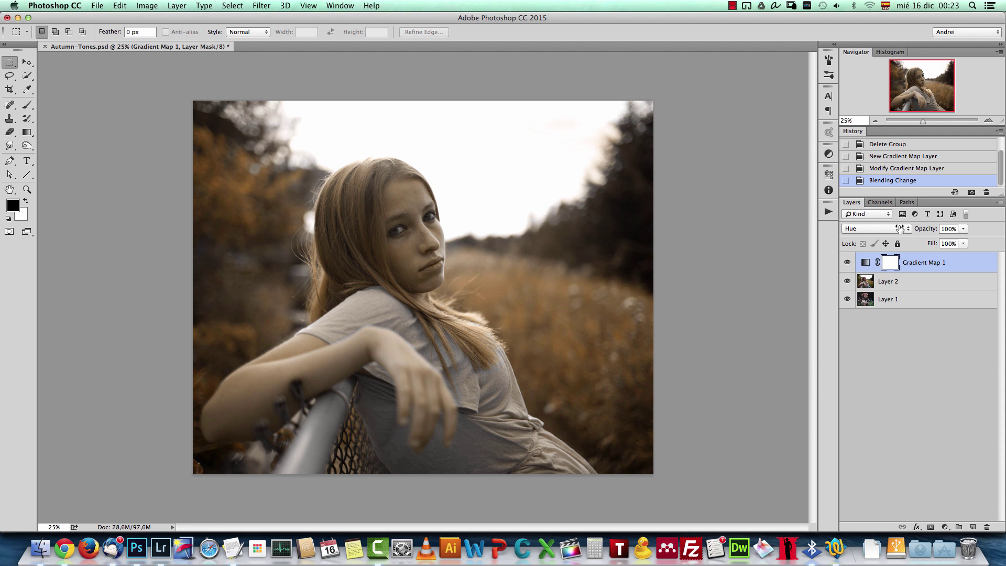
pyautogui.click(952, 228)
pyautogui.write('30')
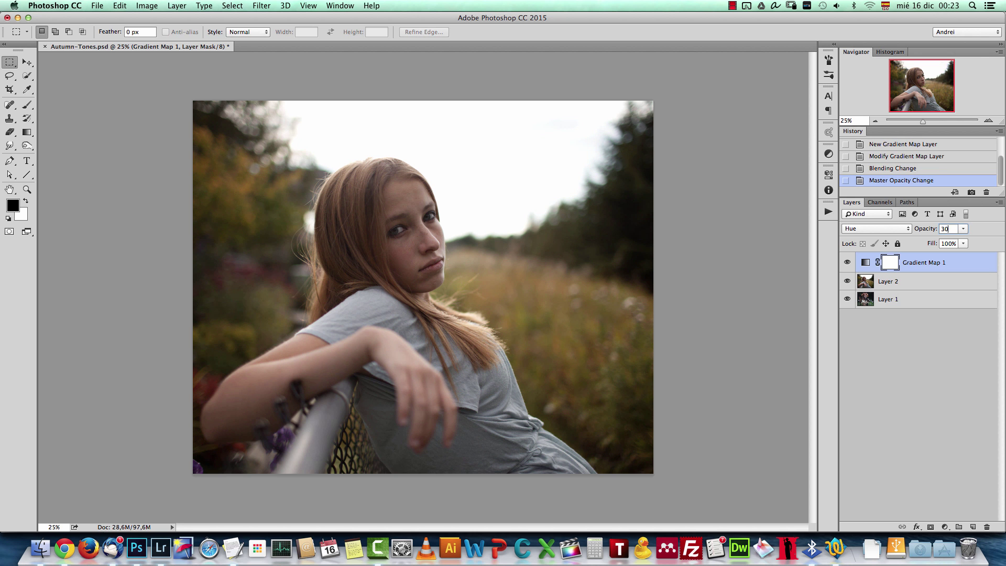
# Toggle Gradient Map 1 on and off to compare, leaving it visible
pyautogui.click(937, 266)
pyautogui.click(847, 263)
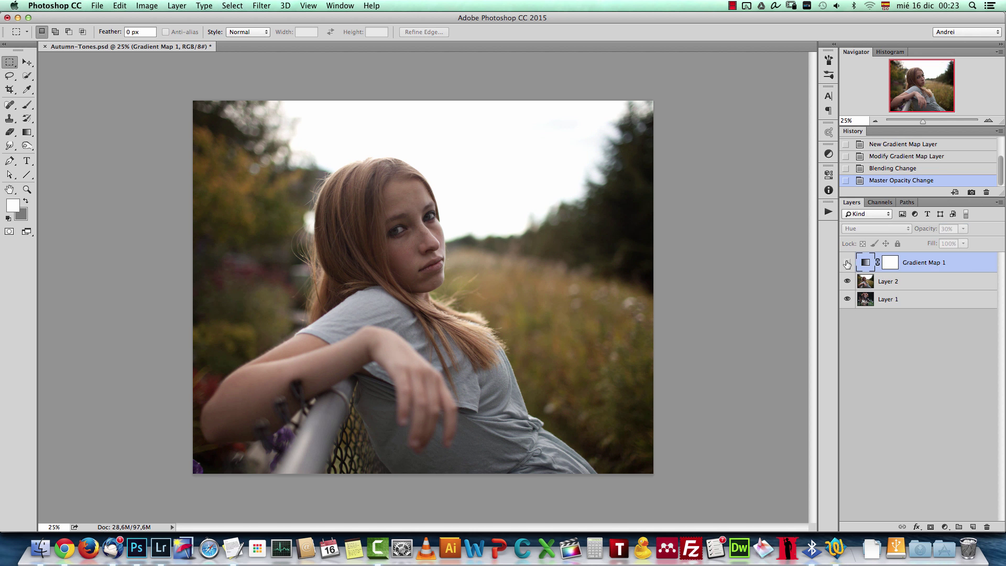
pyautogui.click(848, 263)
pyautogui.click(848, 263)
pyautogui.click(848, 264)
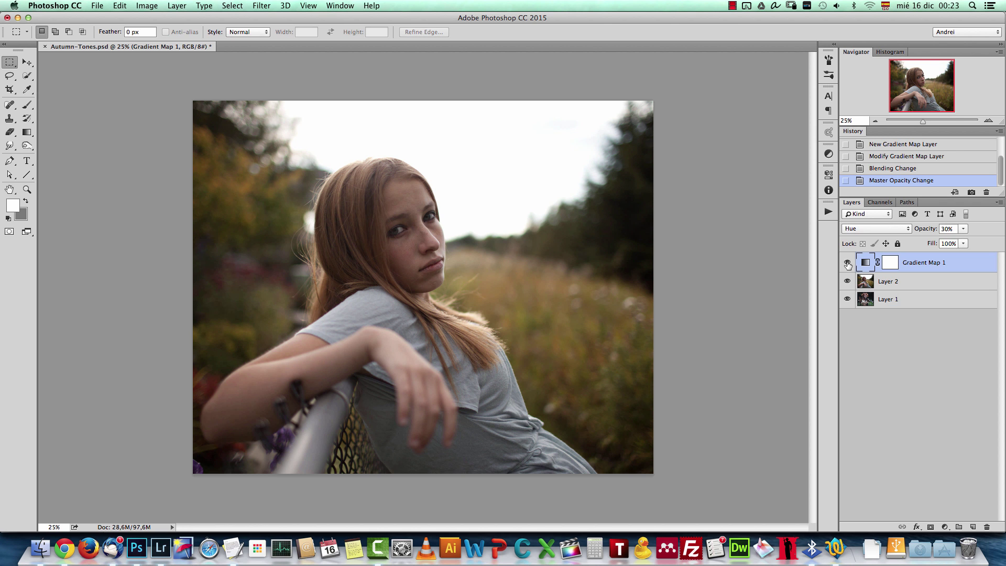
pyautogui.click(848, 263)
pyautogui.click(848, 263)
pyautogui.click(846, 264)
pyautogui.click(846, 264)
pyautogui.click(848, 263)
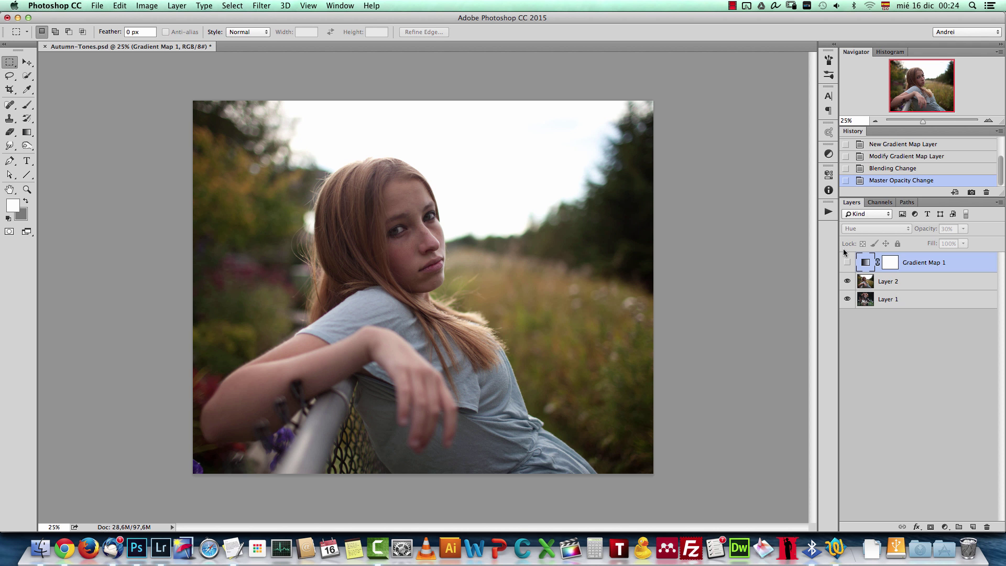
pyautogui.click(847, 262)
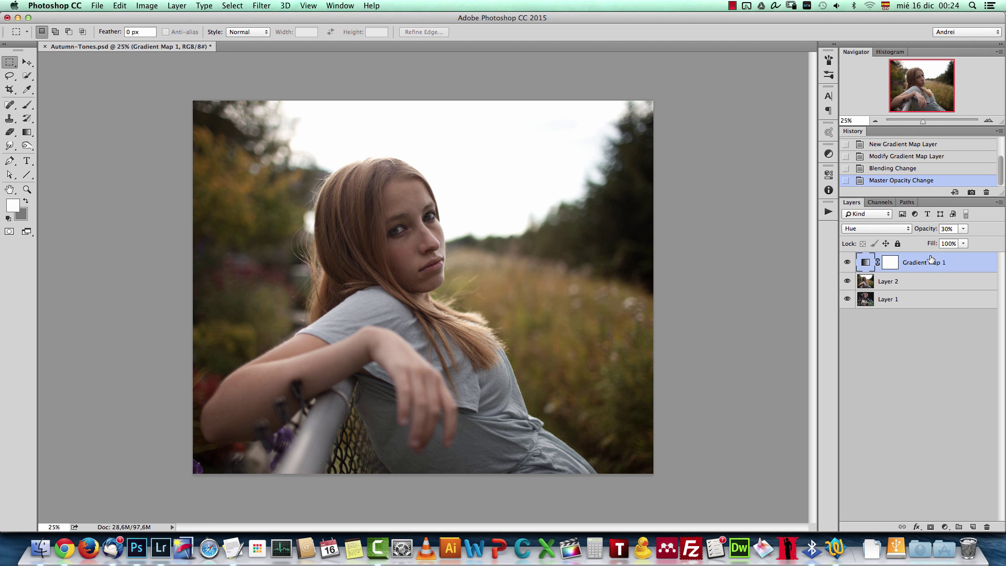
# Add a second Gradient Map layer using the Gold-Copper gradient preset
pyautogui.click(946, 527)
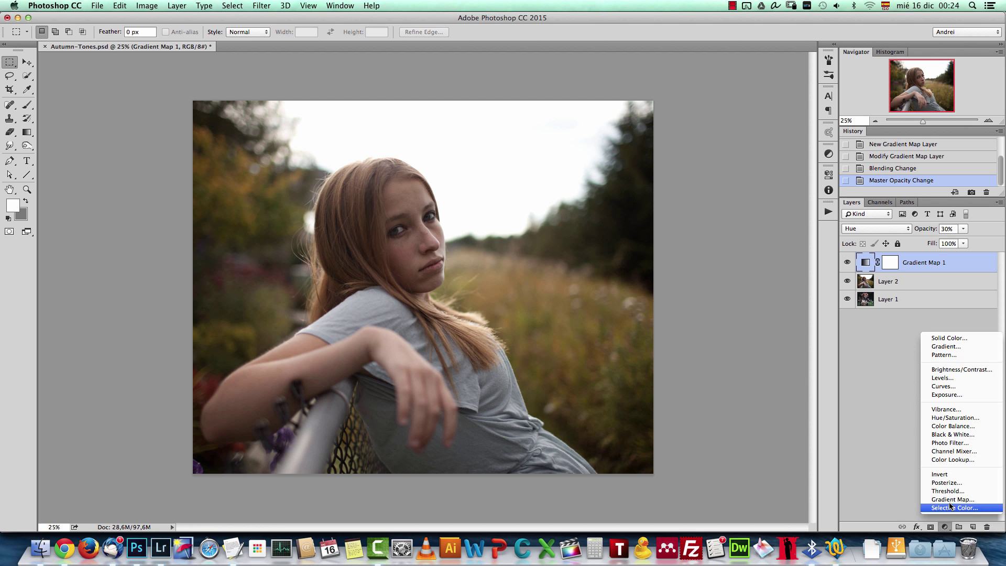
pyautogui.click(953, 499)
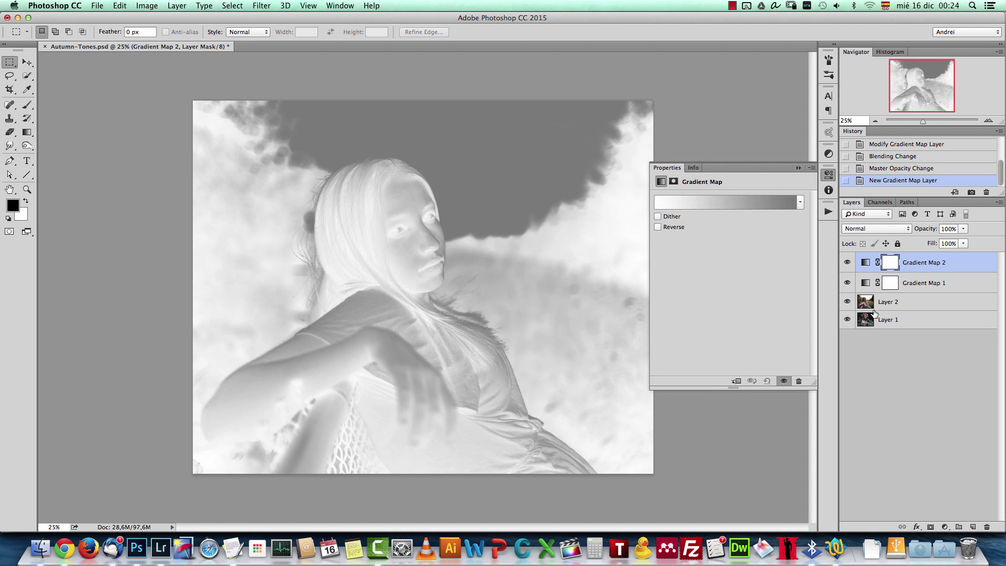
pyautogui.click(748, 203)
pyautogui.moveTo(766, 152); pyautogui.dragTo(766, 218)
pyautogui.click(645, 192)
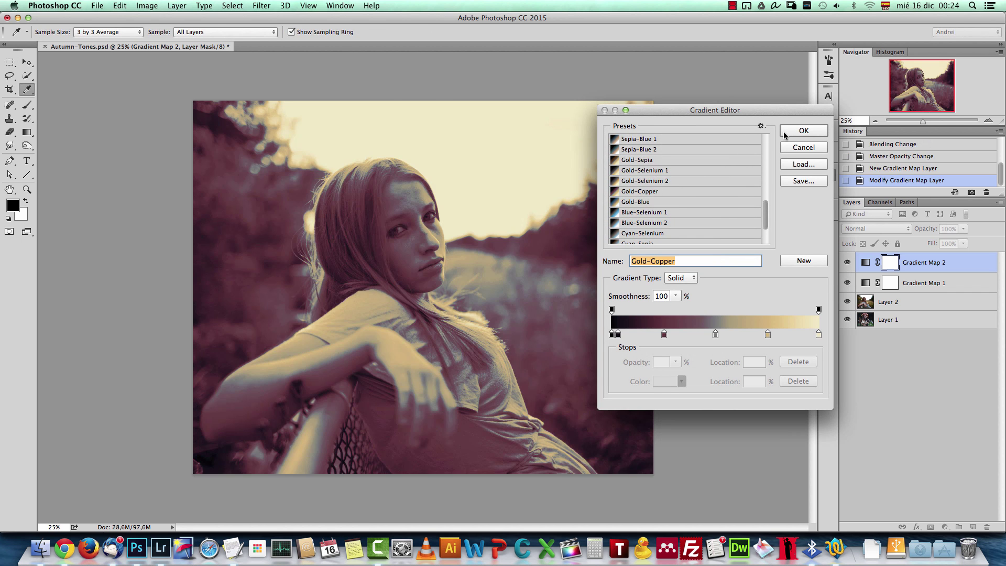
pyautogui.click(814, 132)
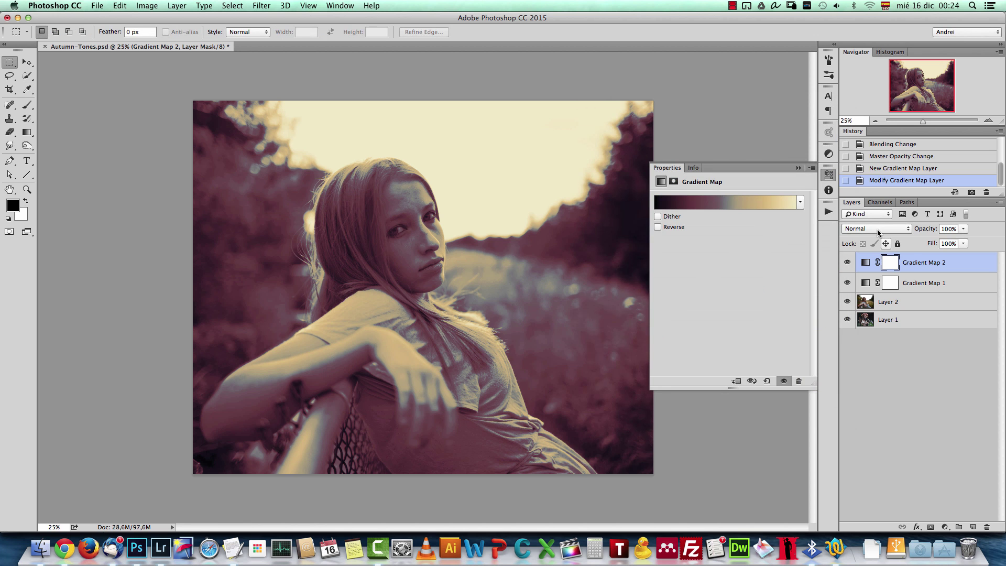
# Blend Gradient Map 2 as Soft Light at 50% opacity
pyautogui.click(876, 228)
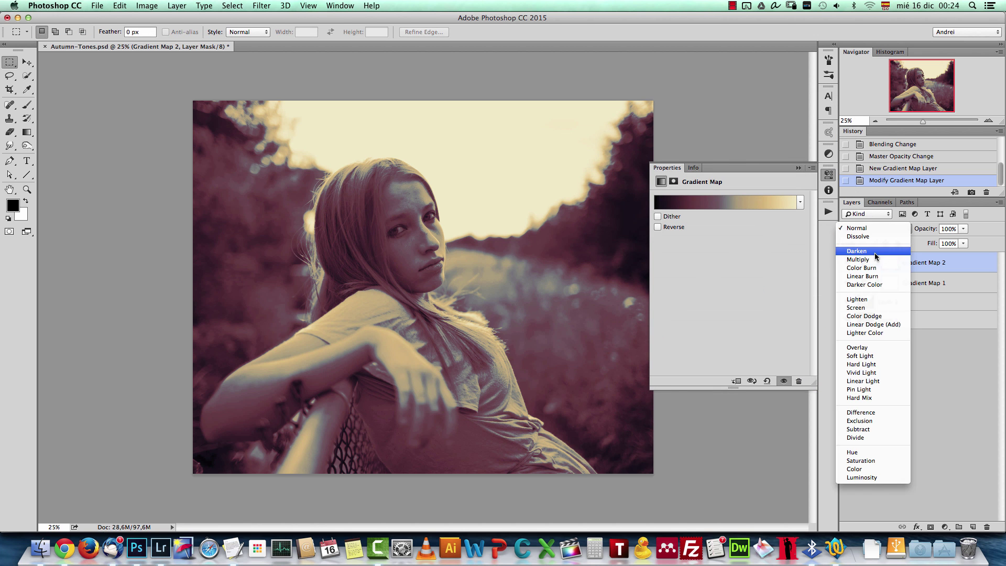
pyautogui.click(862, 356)
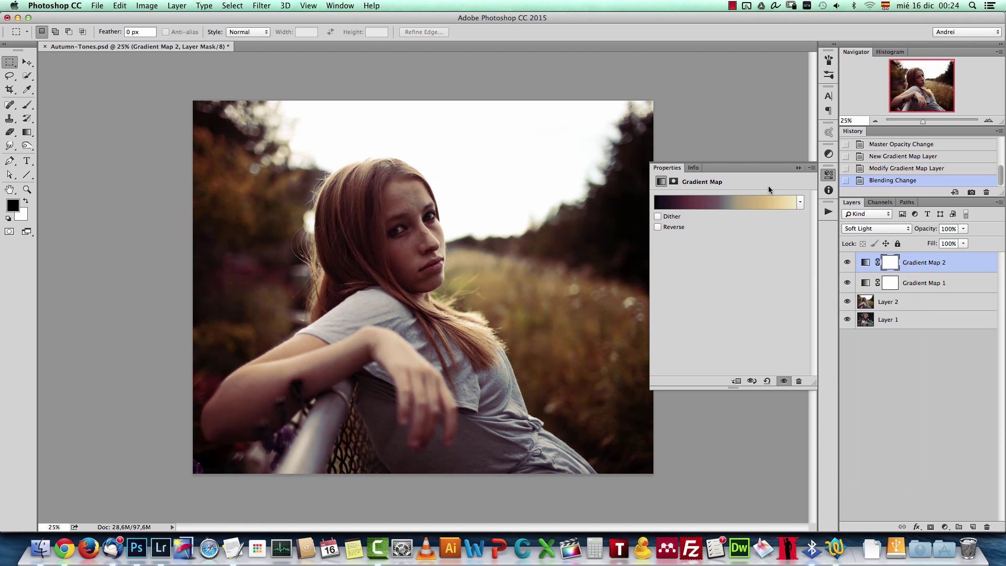
pyautogui.click(798, 168)
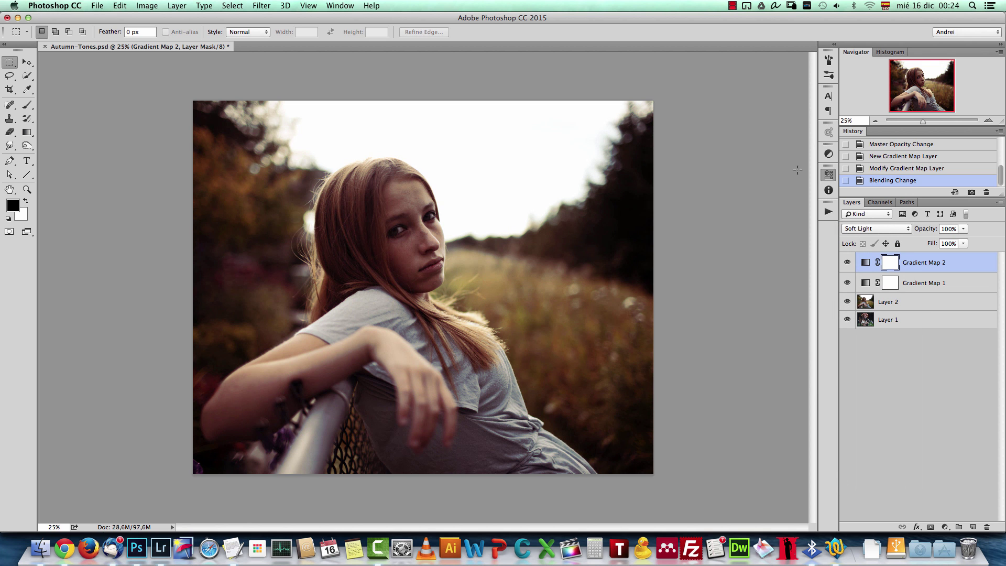
pyautogui.click(951, 228)
pyautogui.write('50')
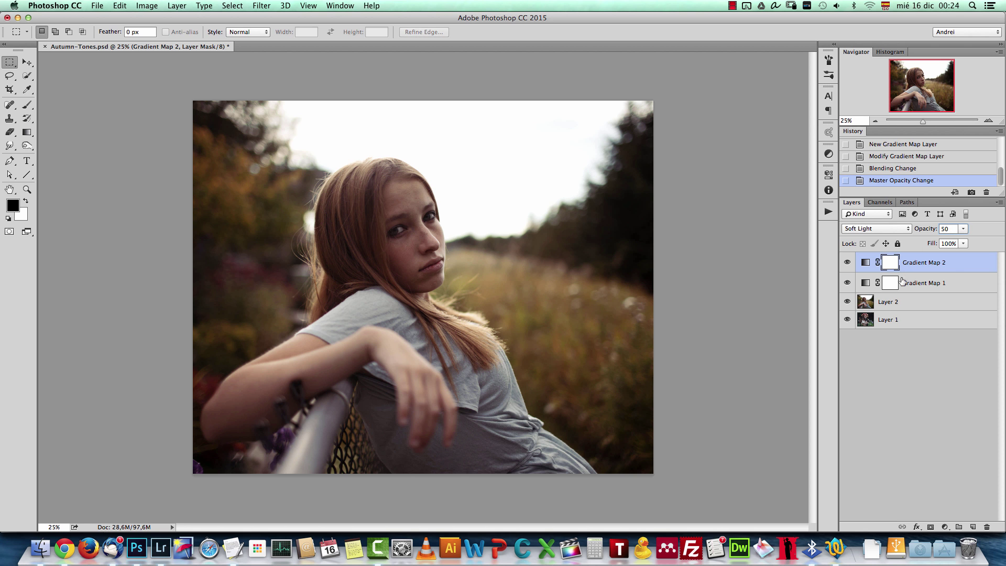
# Commit the 50% opacity, then check Gradient Map 1's and Gradient Map 2's blend settings
pyautogui.press('Return')
pyautogui.click(950, 286)
pyautogui.click(955, 266)
# Add Gradient Map 3 with the Sepia 4 preset, blended in Color mode
pyautogui.click(945, 527)
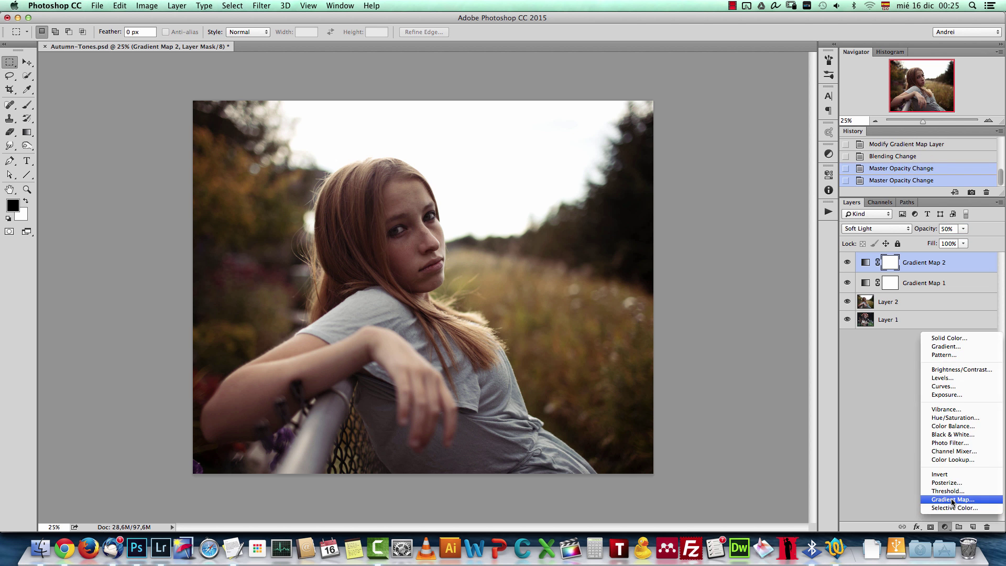
pyautogui.click(952, 495)
pyautogui.click(759, 203)
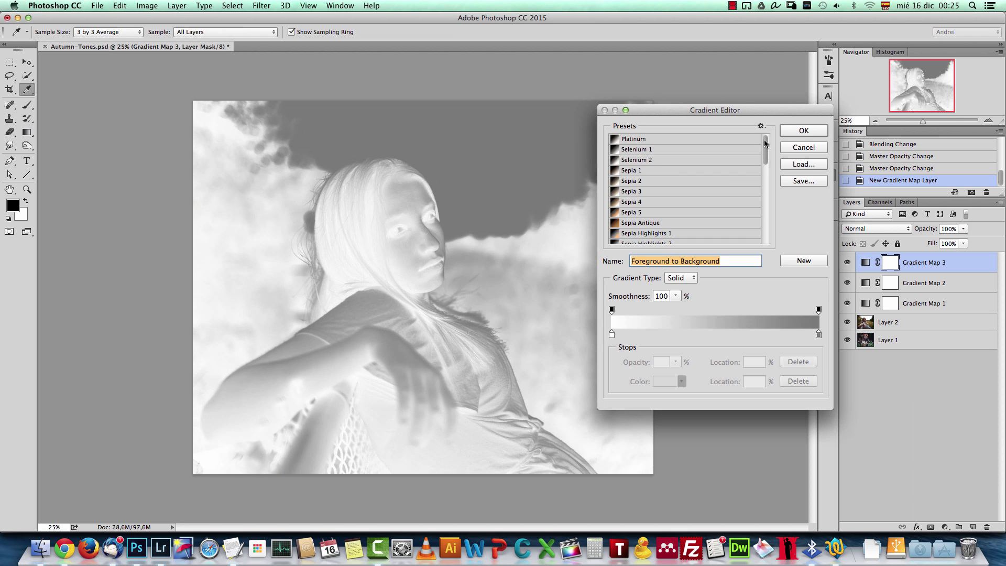
pyautogui.click(632, 192)
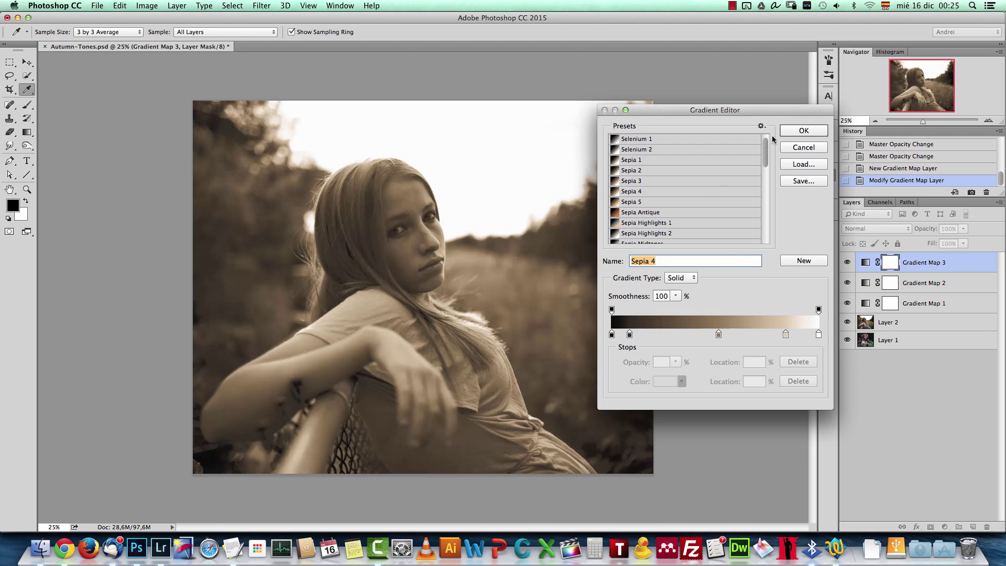
pyautogui.click(803, 131)
pyautogui.click(885, 228)
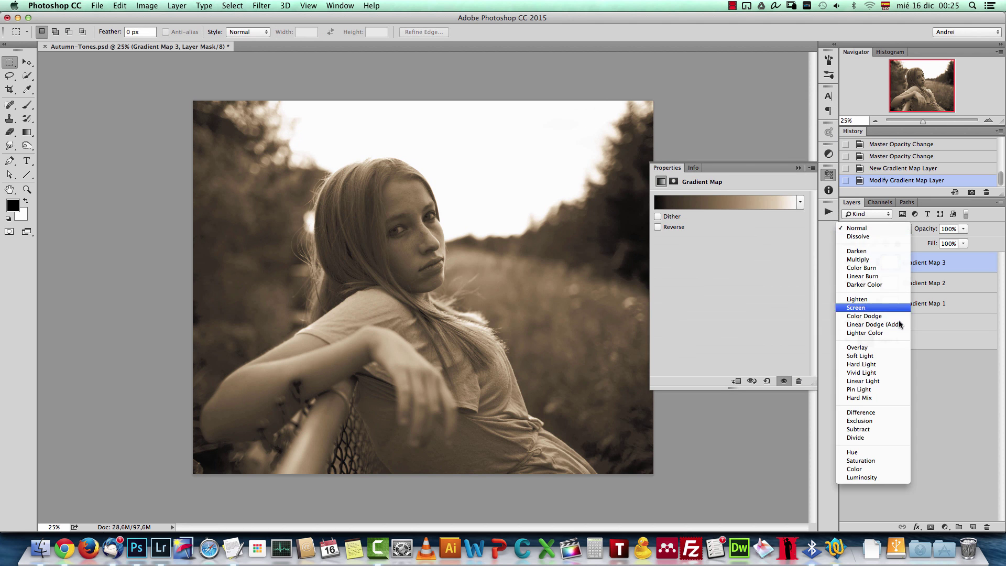
pyautogui.click(870, 478)
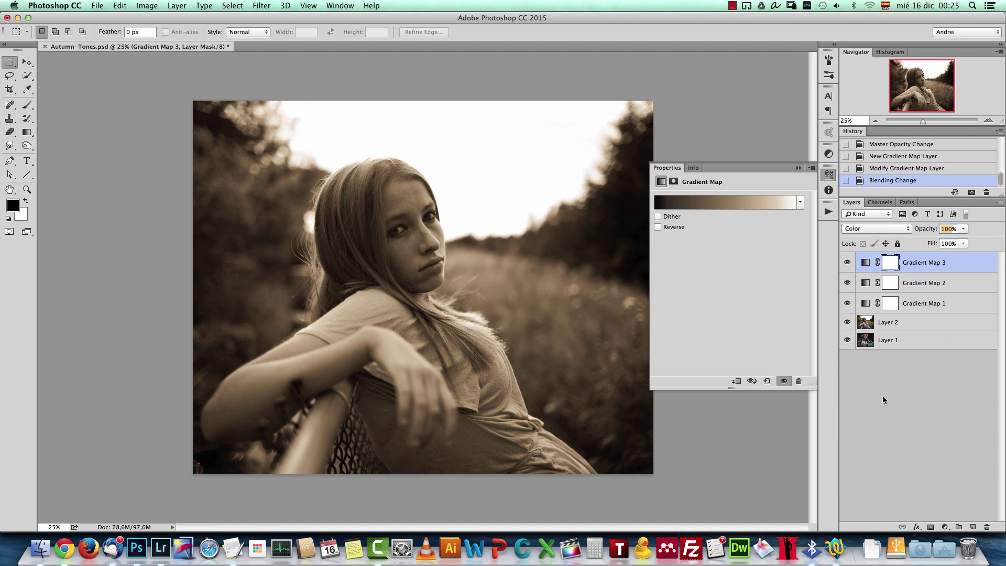
# Set Gradient Map 3 to 15% opacity and load the Photographic Toning gradient set
pyautogui.write('1')
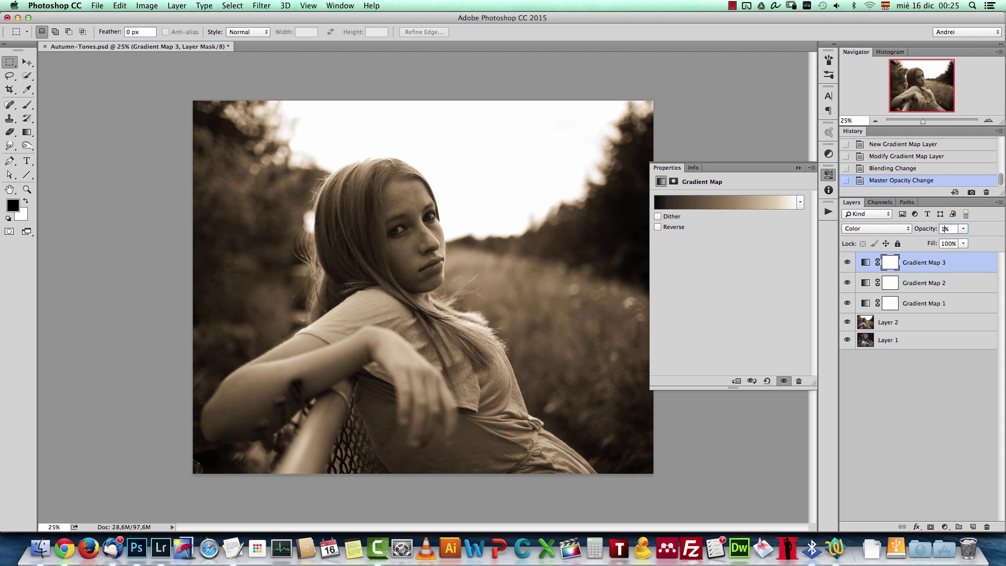
pyautogui.click(763, 200)
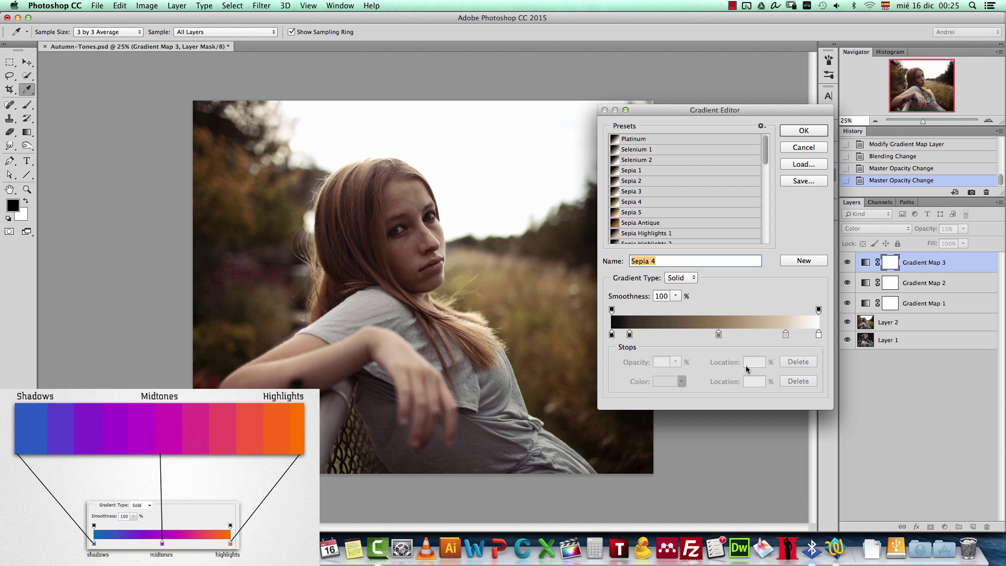
pyautogui.moveTo(767, 153)
pyautogui.mouseDown()
pyautogui.moveTo(775, 246)
pyautogui.moveTo(765, 141)
pyautogui.mouseUp()
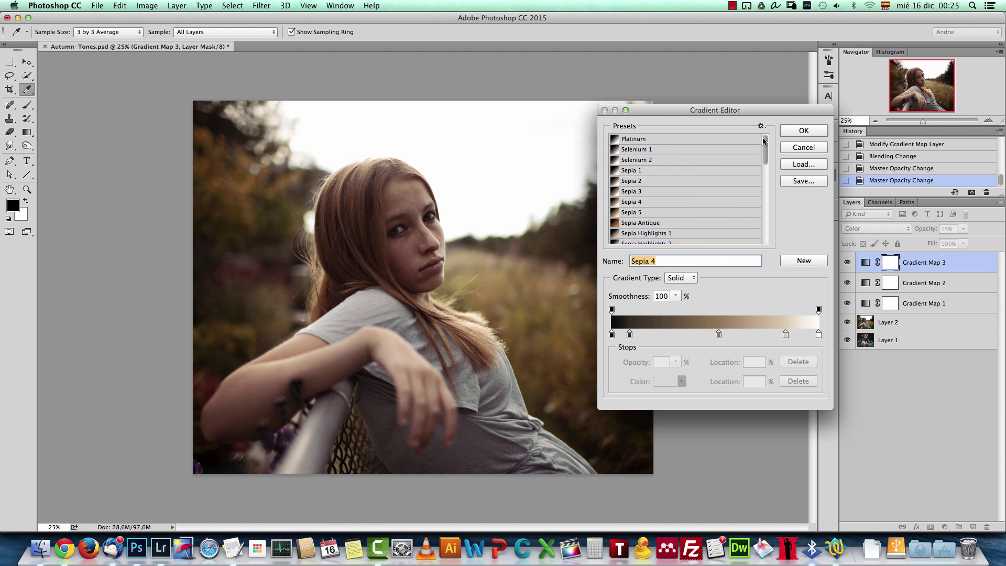
pyautogui.click(762, 126)
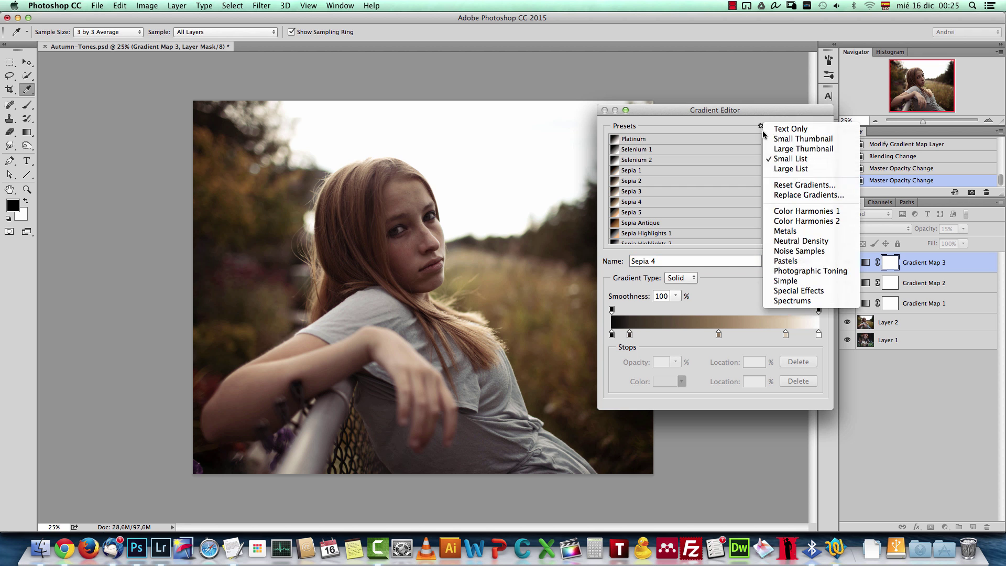
pyautogui.click(801, 272)
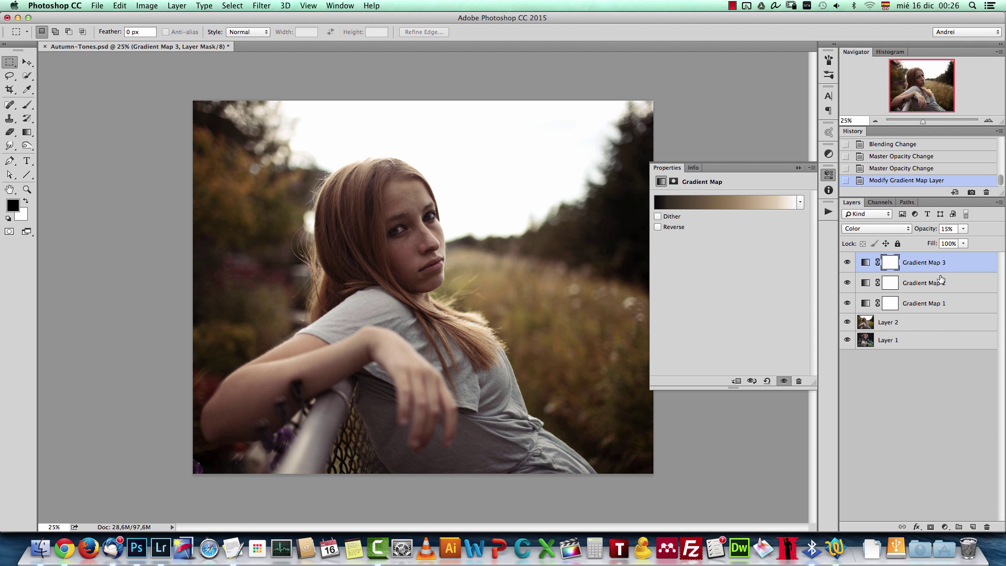
# Add an Exposure layer with offset raised to +0.0219 and gamma 1.04
pyautogui.click(945, 527)
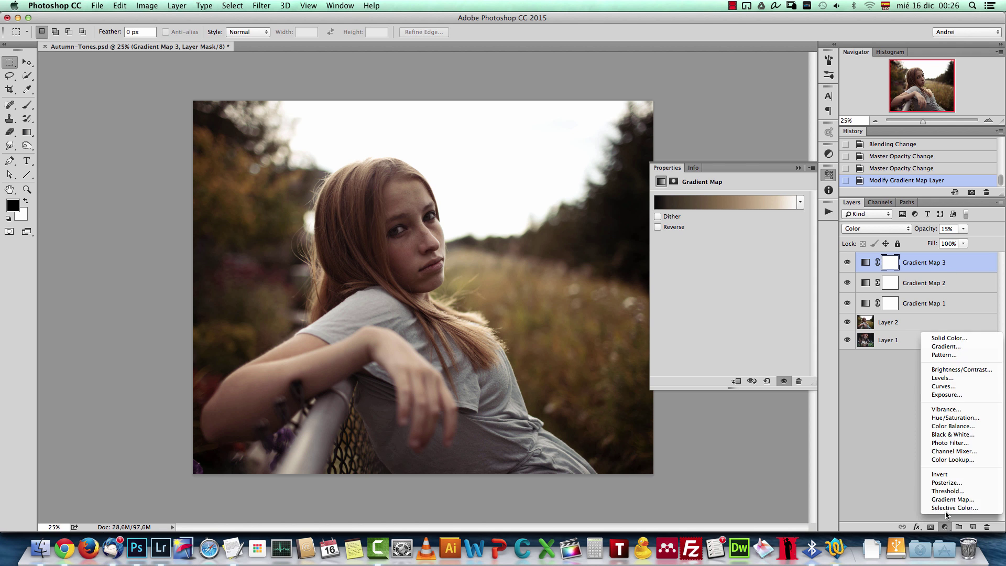
pyautogui.click(949, 396)
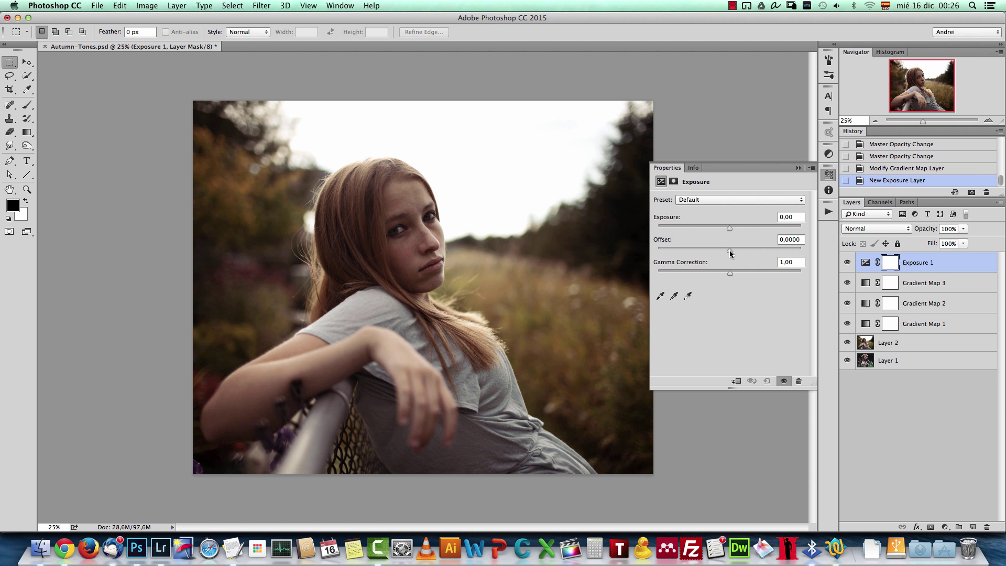
pyautogui.moveTo(730, 250); pyautogui.dragTo(731, 251)
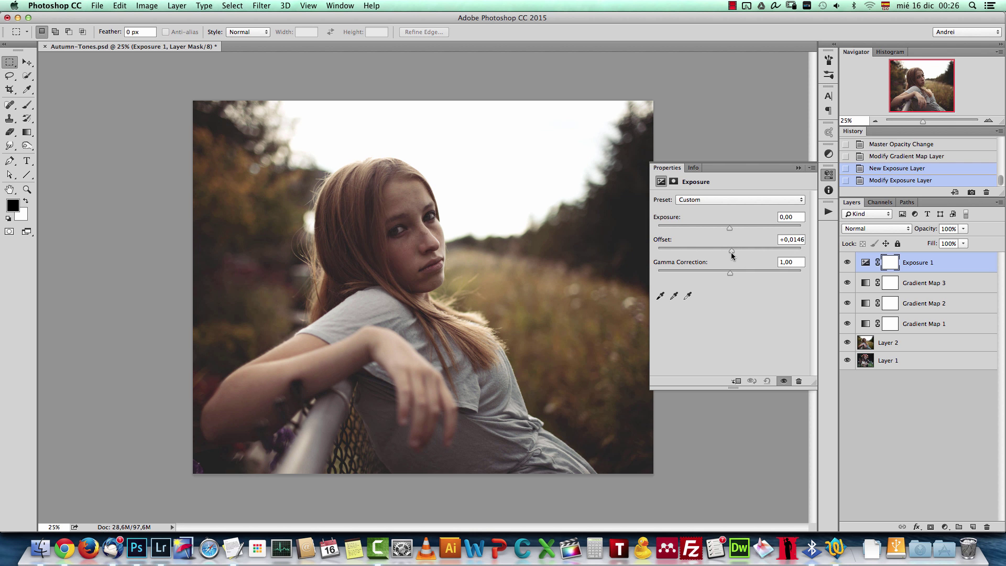
pyautogui.moveTo(732, 256); pyautogui.dragTo(734, 256)
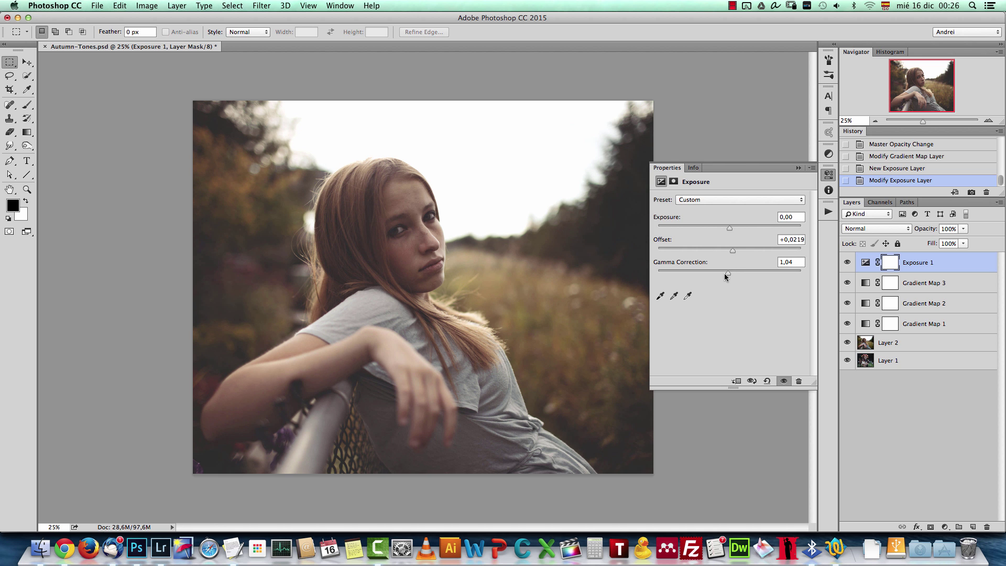
pyautogui.click(799, 168)
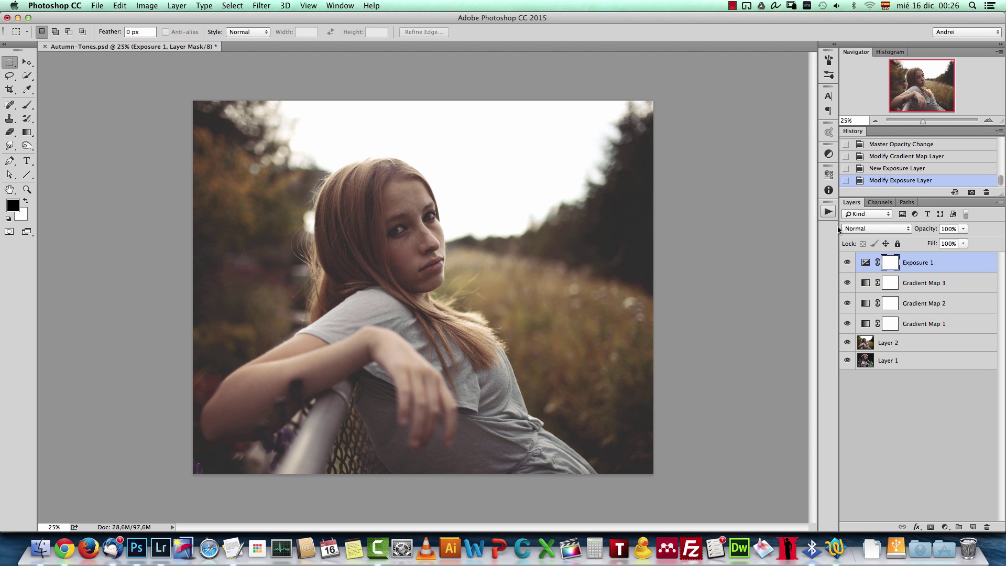
# Toggle Exposure 1 on and off to compare, leaving it visible
pyautogui.click(847, 262)
pyautogui.click(847, 263)
pyautogui.click(847, 262)
pyautogui.click(847, 262)
# Add a Selective Color layer and switch its colour range to Yellows
pyautogui.click(946, 527)
pyautogui.click(936, 509)
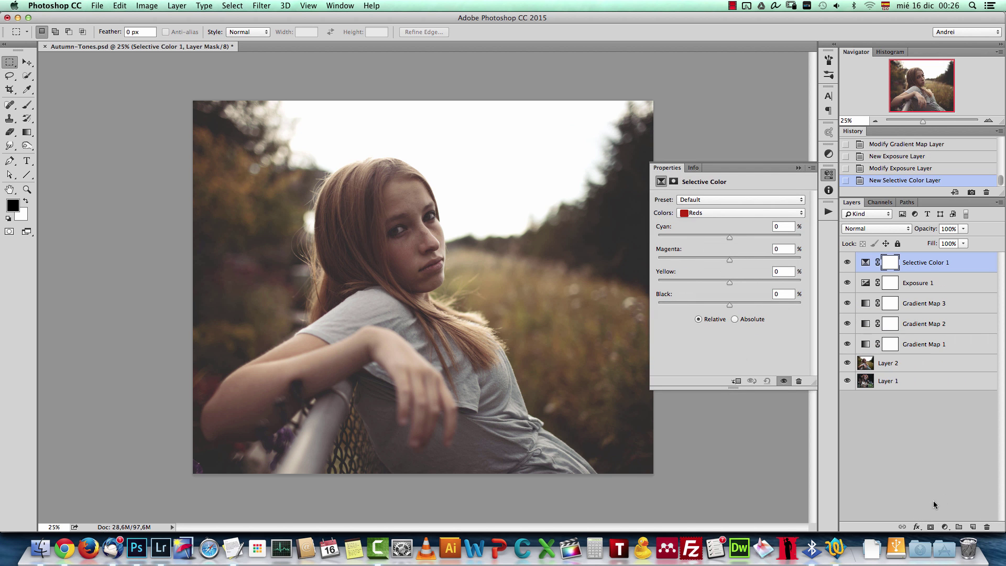
pyautogui.click(740, 210)
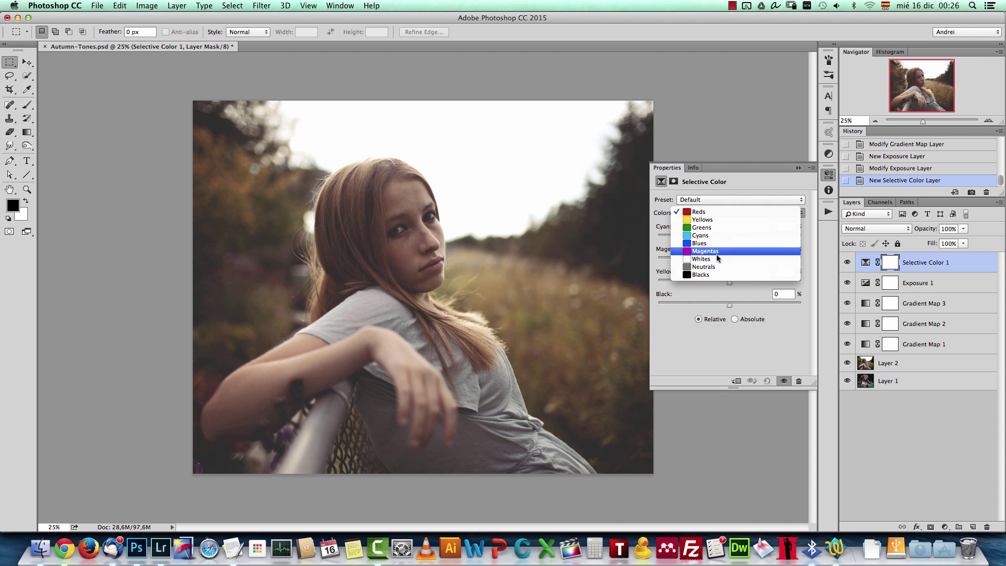
pyautogui.click(780, 185)
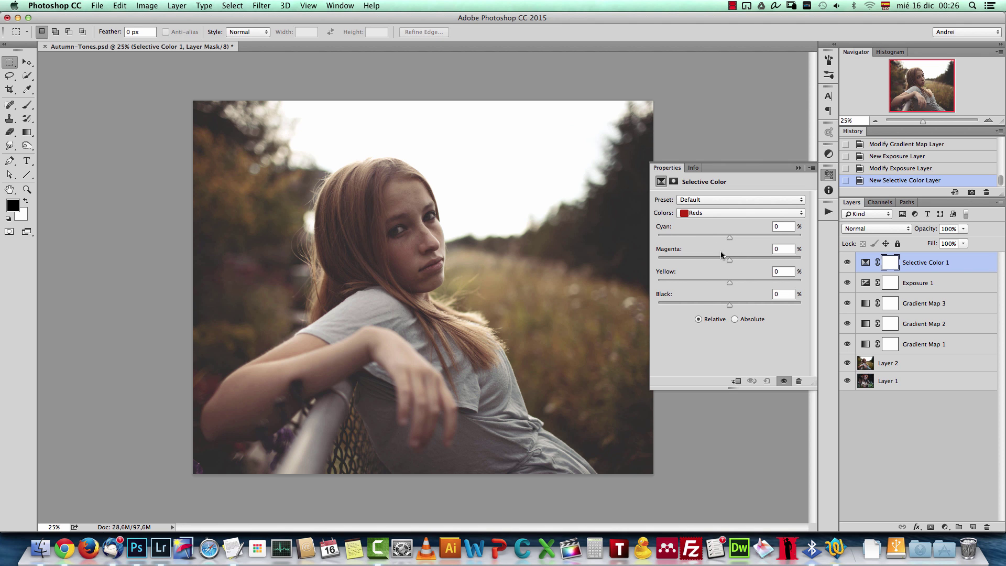
pyautogui.click(702, 214)
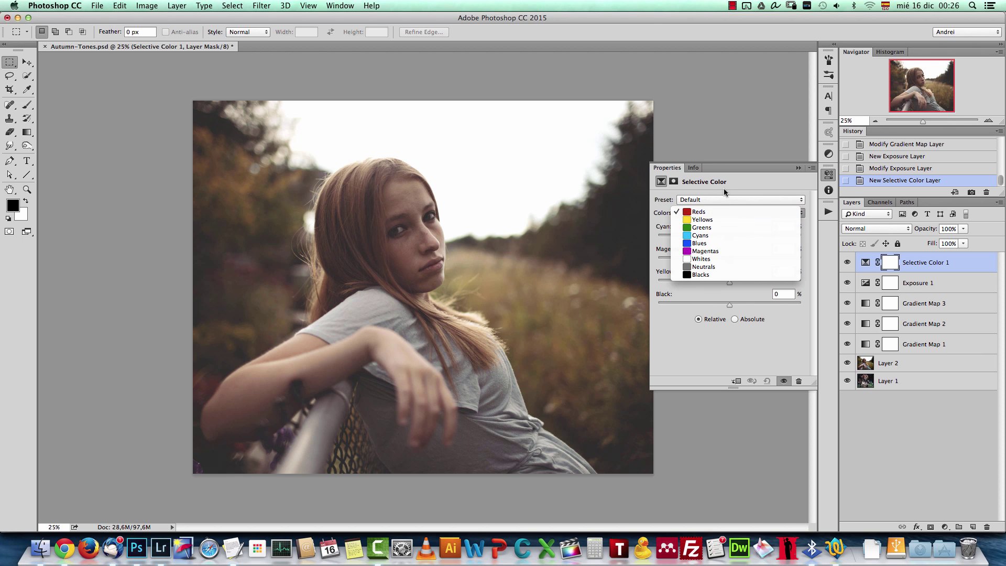
pyautogui.click(702, 220)
pyautogui.moveTo(528, 237); pyautogui.dragTo(553, 259)
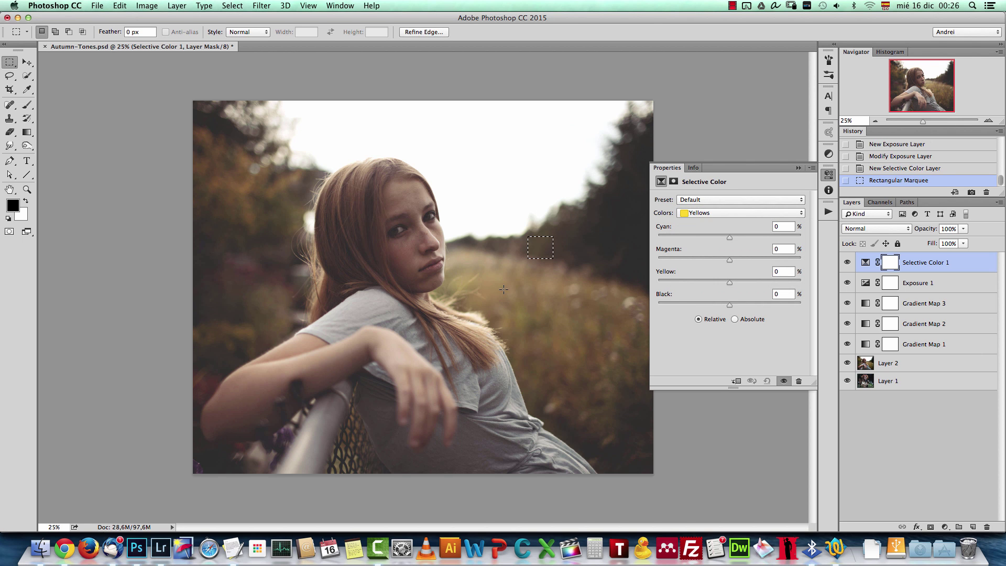
pyautogui.press('super+d')
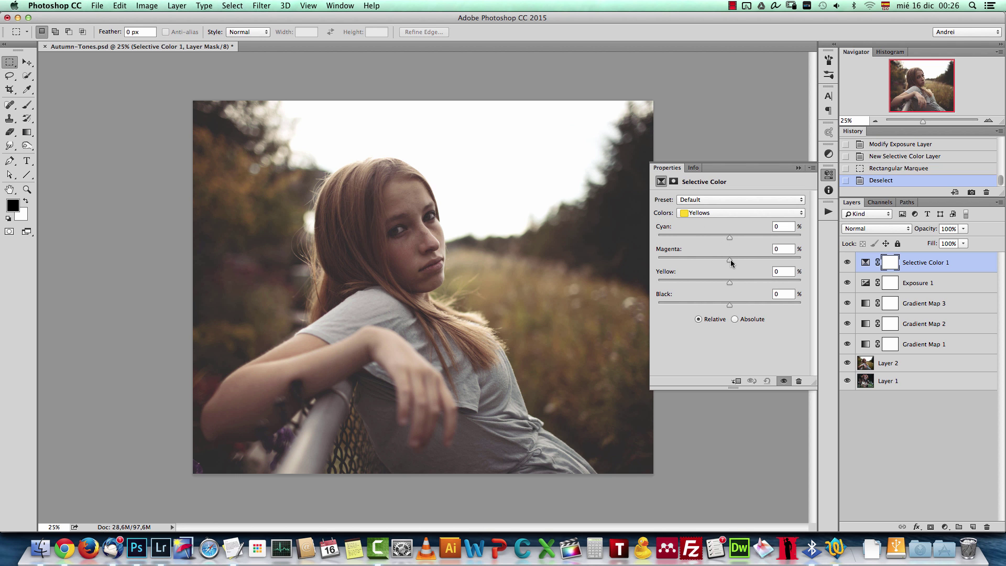
# Try Yellow, Black and Cyan changes on the Yellows, then reset Selective Color to defaults
pyautogui.moveTo(730, 282); pyautogui.dragTo(771, 279)
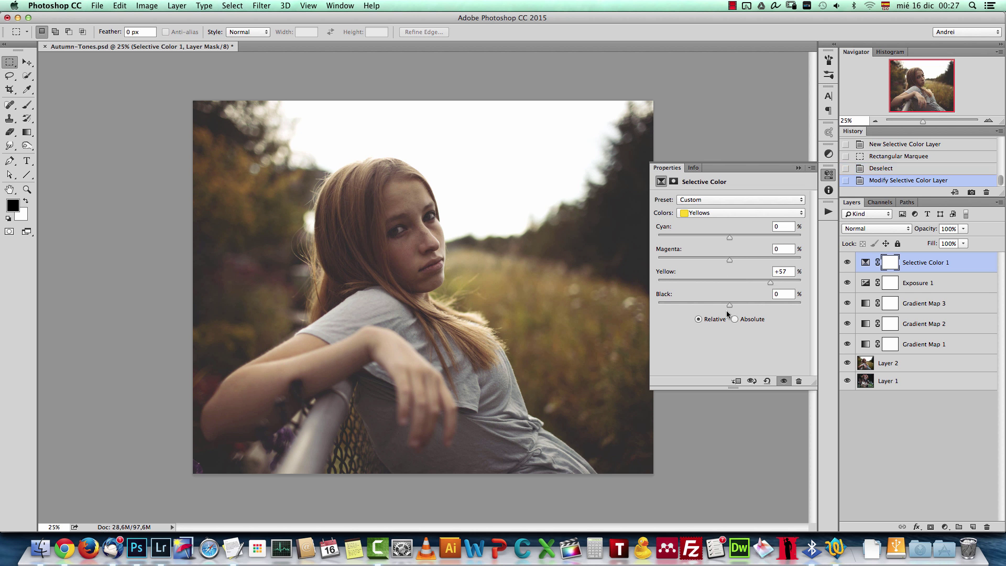
pyautogui.moveTo(726, 304); pyautogui.dragTo(771, 310)
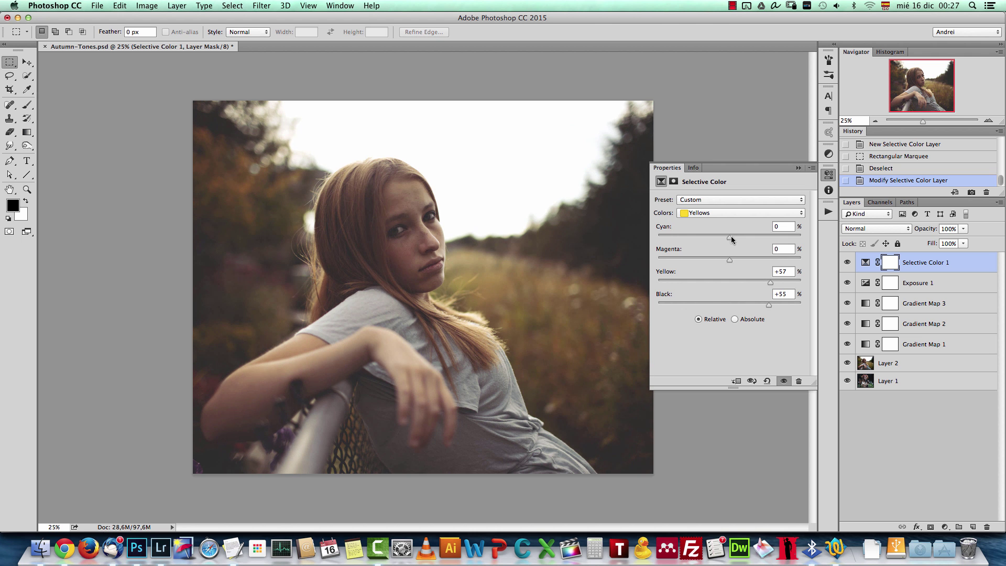
pyautogui.moveTo(730, 238); pyautogui.dragTo(690, 250)
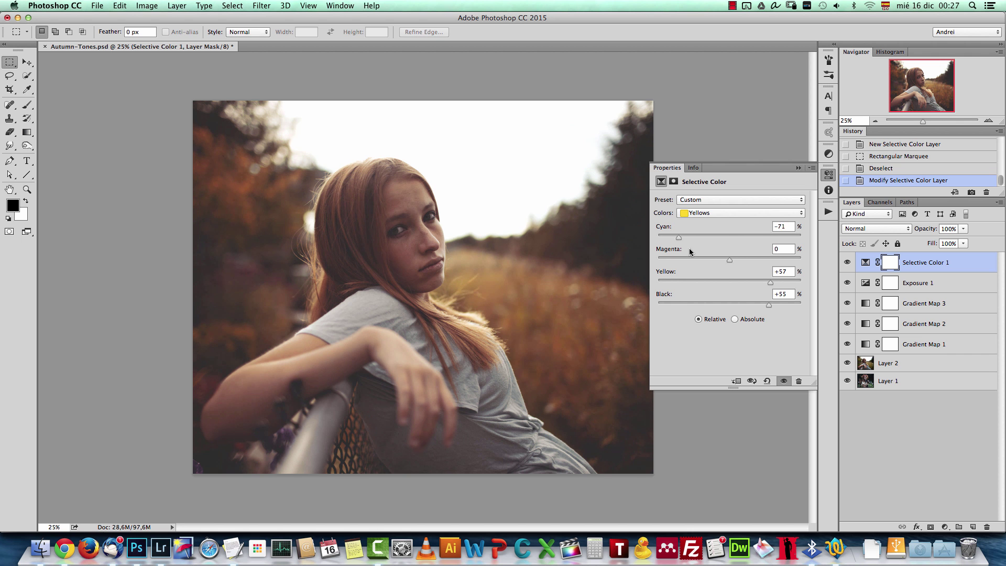
pyautogui.click(784, 226)
pyautogui.write('0')
pyautogui.click(787, 272)
pyautogui.click(767, 381)
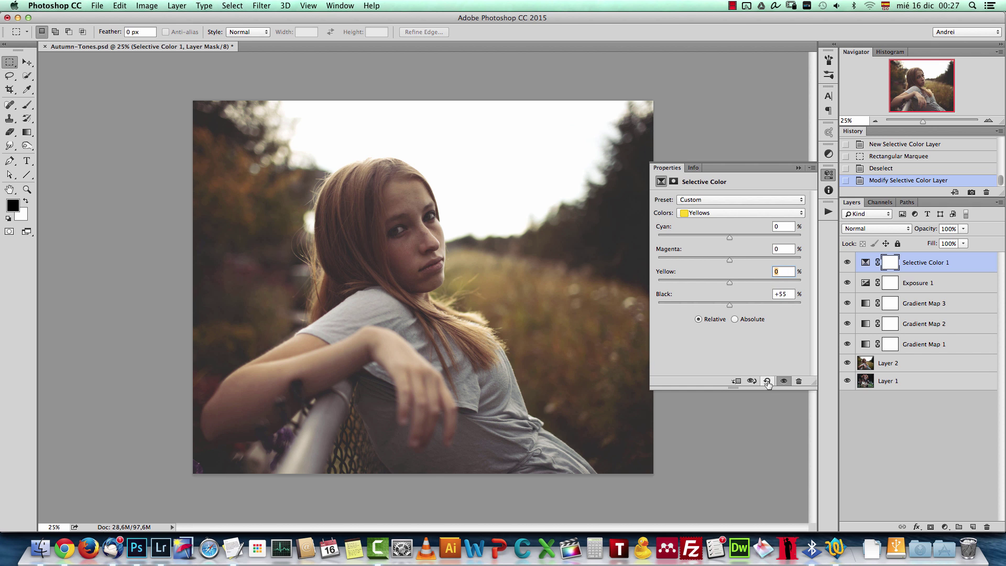
# Set the Neutrals range to Cyan -1, Magenta 3 and Yellow 5
pyautogui.click(725, 210)
pyautogui.click(711, 270)
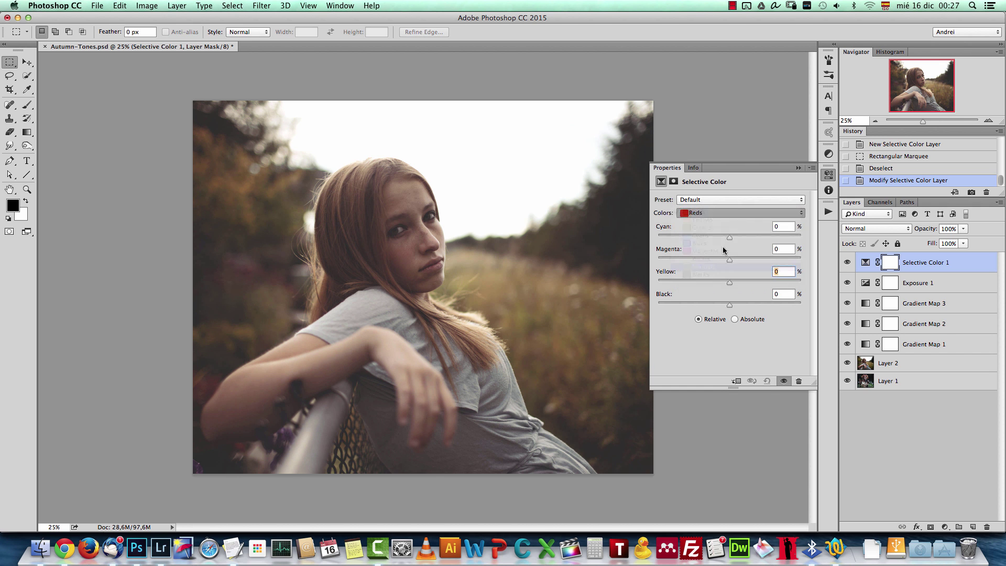
pyautogui.click(783, 230)
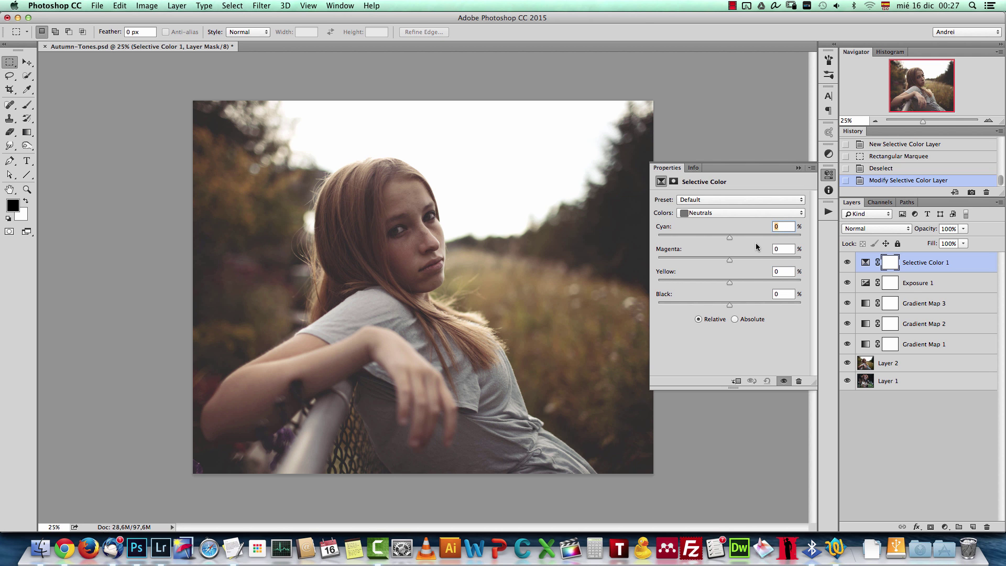
pyautogui.write('-1')
pyautogui.press('Tab')
pyautogui.write('3')
pyautogui.press('Tab')
pyautogui.write('5')
# Give the Blacks range Yellow 2
pyautogui.click(735, 215)
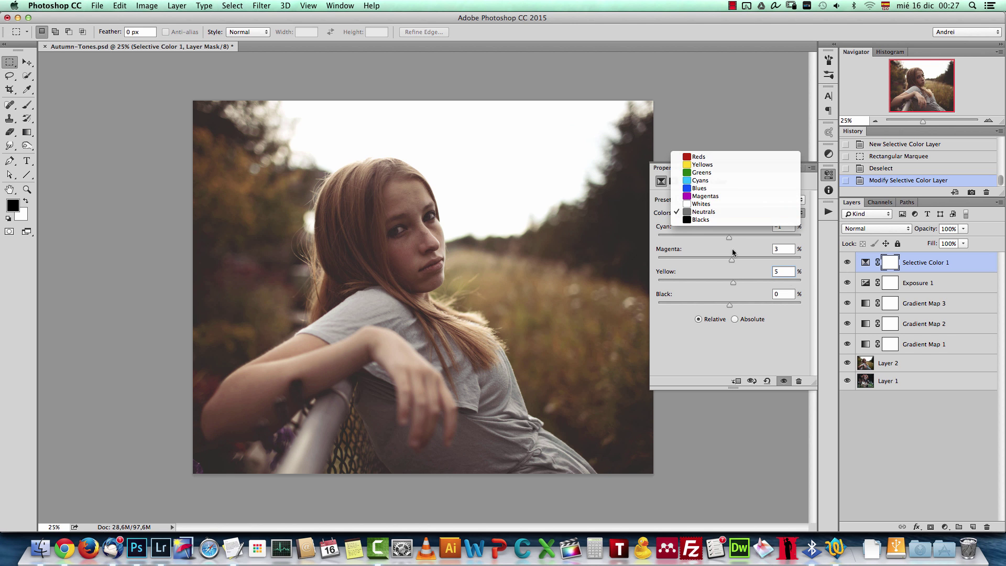
pyautogui.click(773, 341)
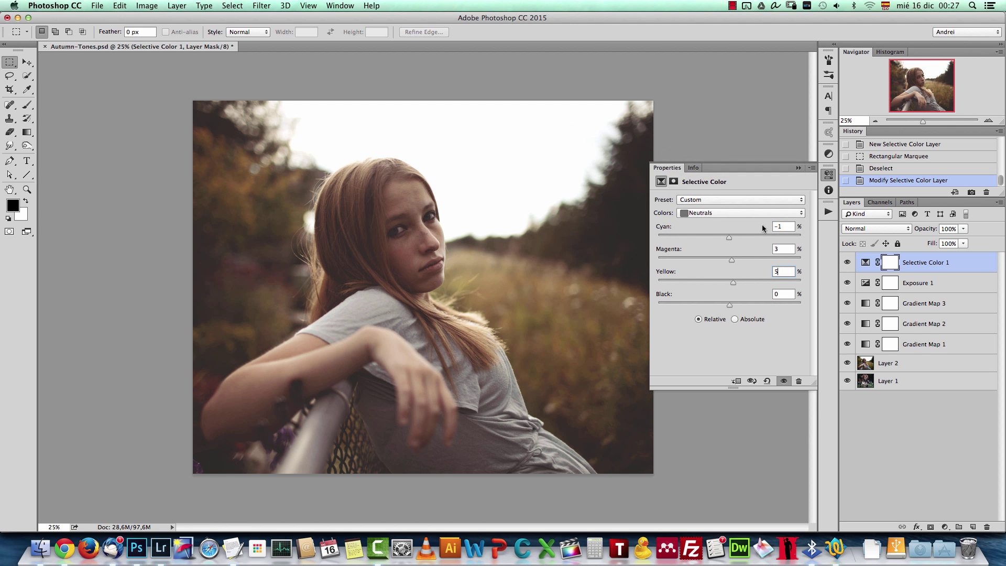
pyautogui.click(762, 212)
pyautogui.click(763, 221)
pyautogui.click(781, 272)
pyautogui.write('2')
pyautogui.click(797, 168)
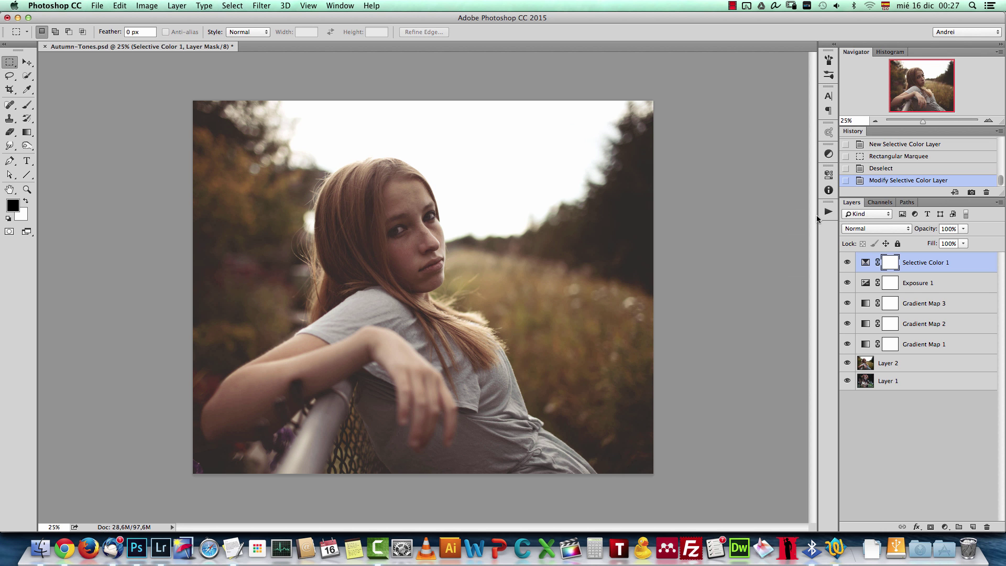
# Toggle Selective Color 1 on and off to compare, leaving it visible
pyautogui.click(847, 264)
pyautogui.click(848, 263)
pyautogui.click(845, 262)
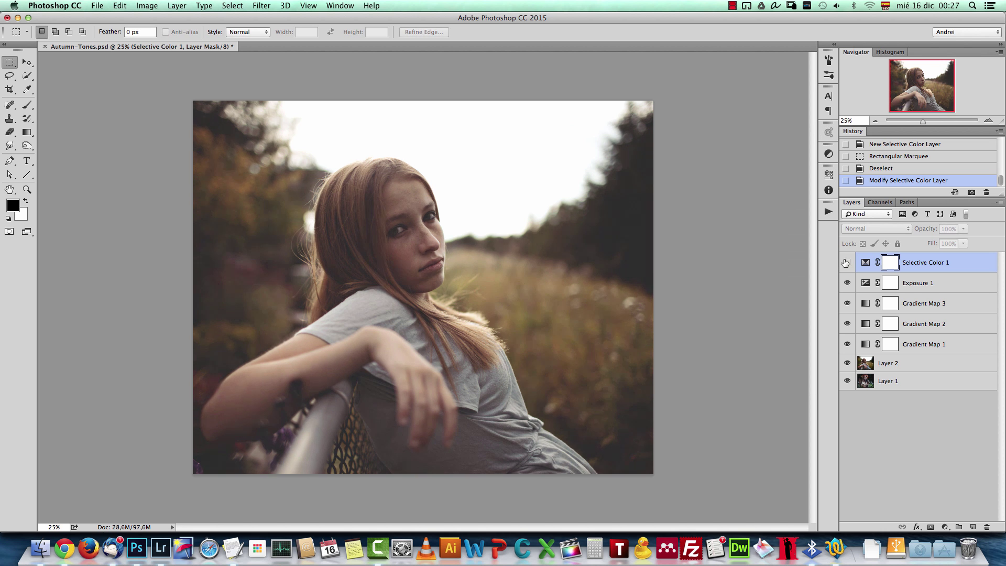
pyautogui.click(846, 261)
pyautogui.click(844, 261)
pyautogui.click(843, 260)
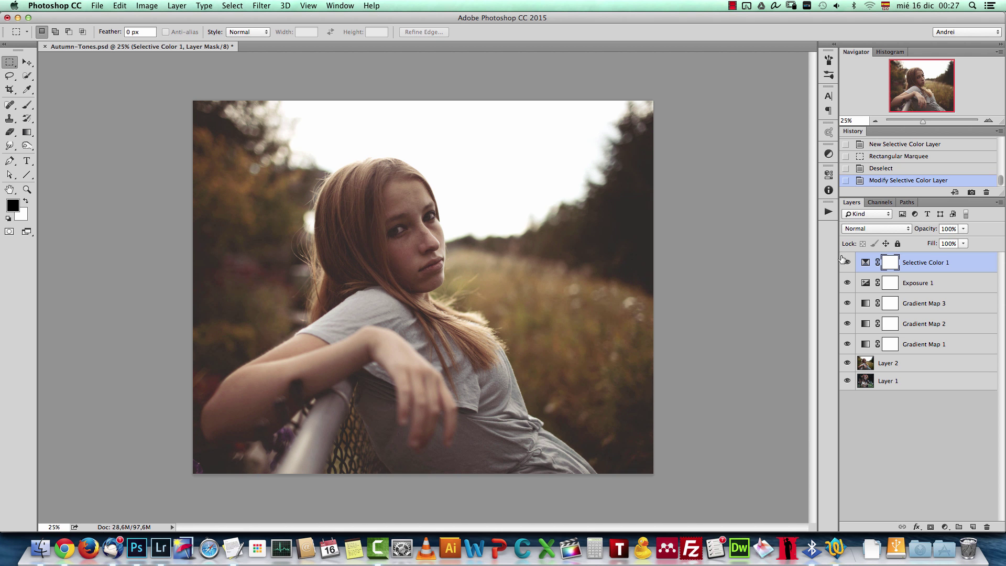
pyautogui.click(847, 263)
pyautogui.click(848, 264)
pyautogui.click(848, 263)
pyautogui.click(847, 263)
# Replace a stray Levels layer with a Curves layer and lift the RGB midtones
pyautogui.click(945, 527)
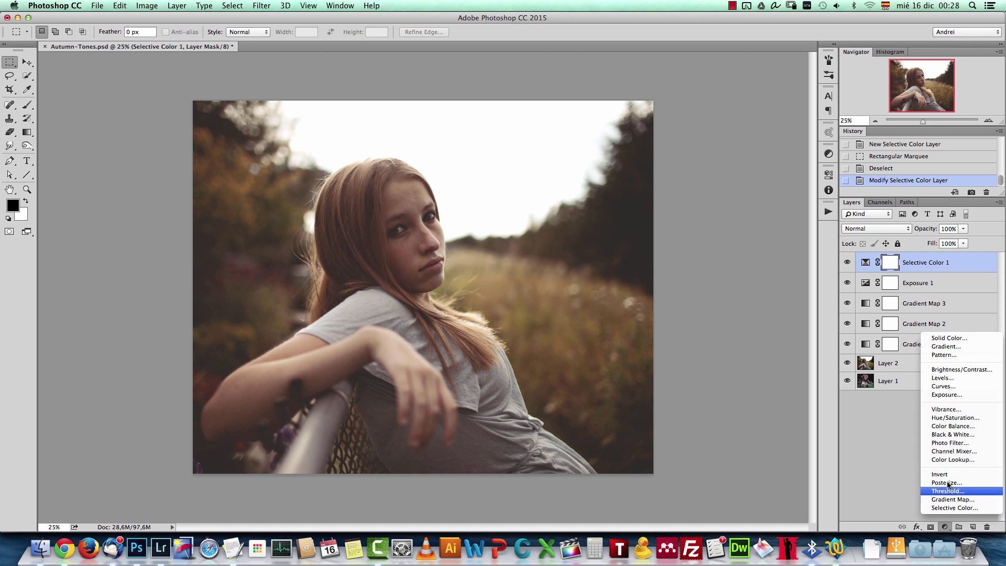
pyautogui.click(949, 379)
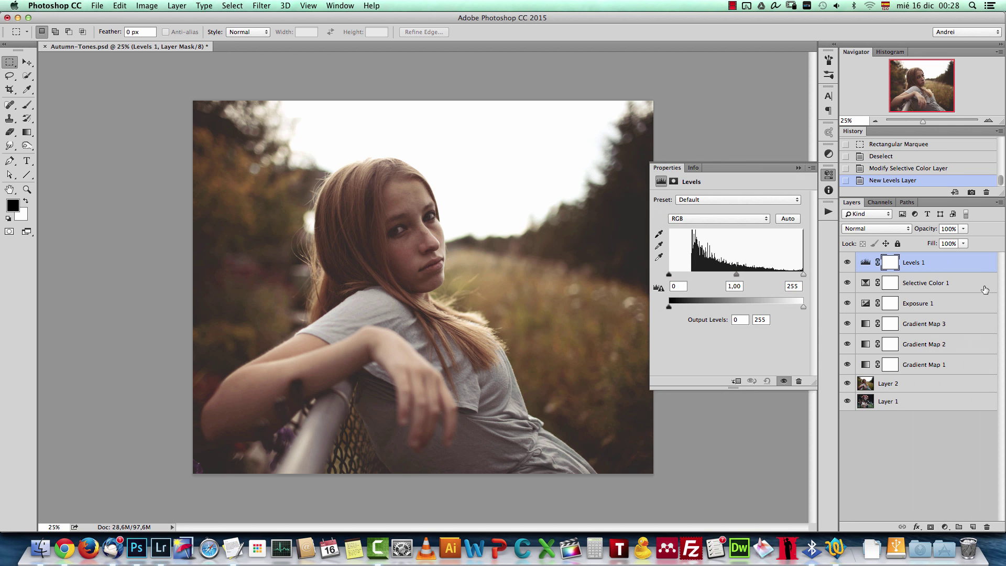
pyautogui.moveTo(918, 264); pyautogui.dragTo(987, 527)
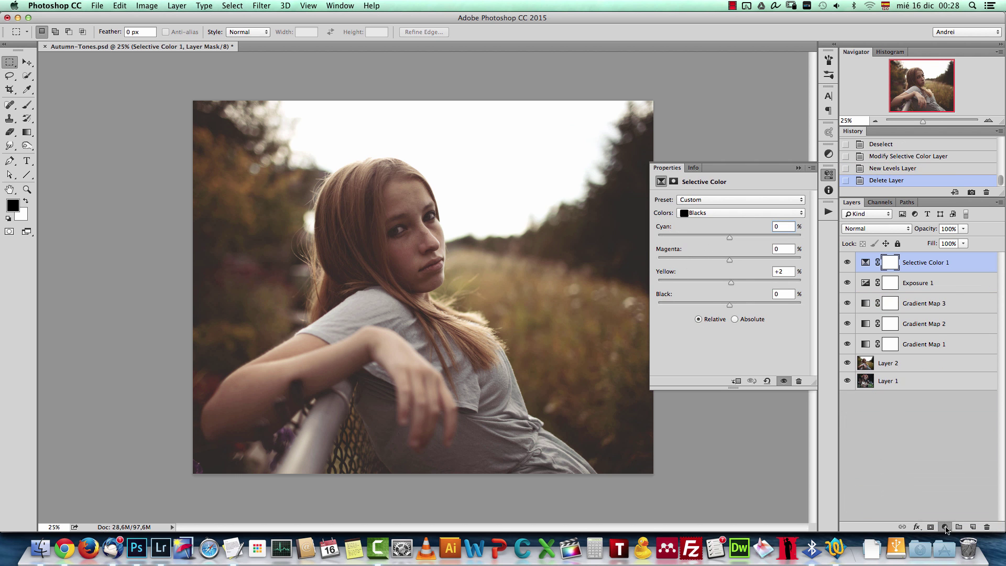
pyautogui.click(946, 527)
pyautogui.click(950, 387)
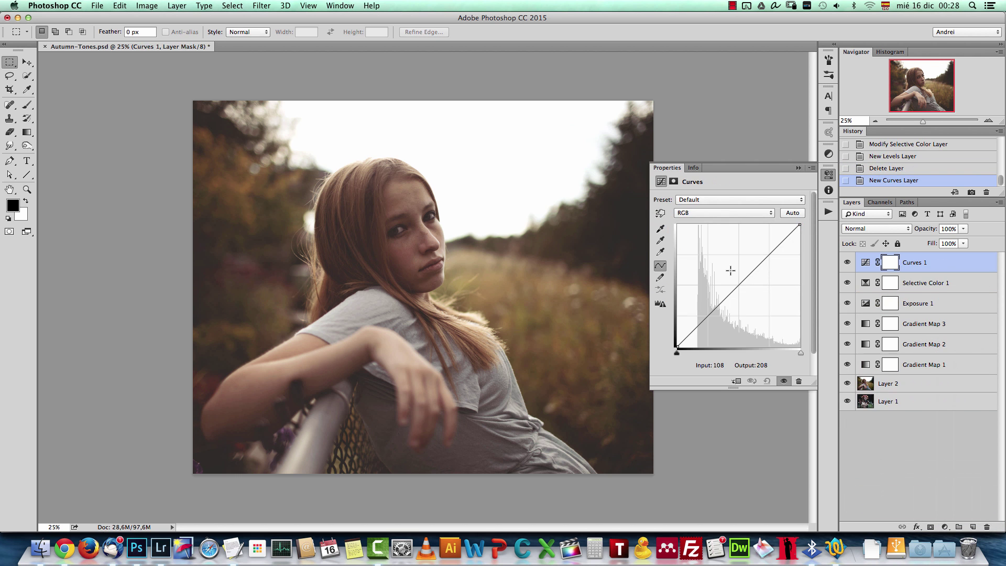
pyautogui.moveTo(742, 283); pyautogui.dragTo(741, 276)
# In the Blue channel, raise the shadow blue and lower highlight output to 243
pyautogui.click(705, 213)
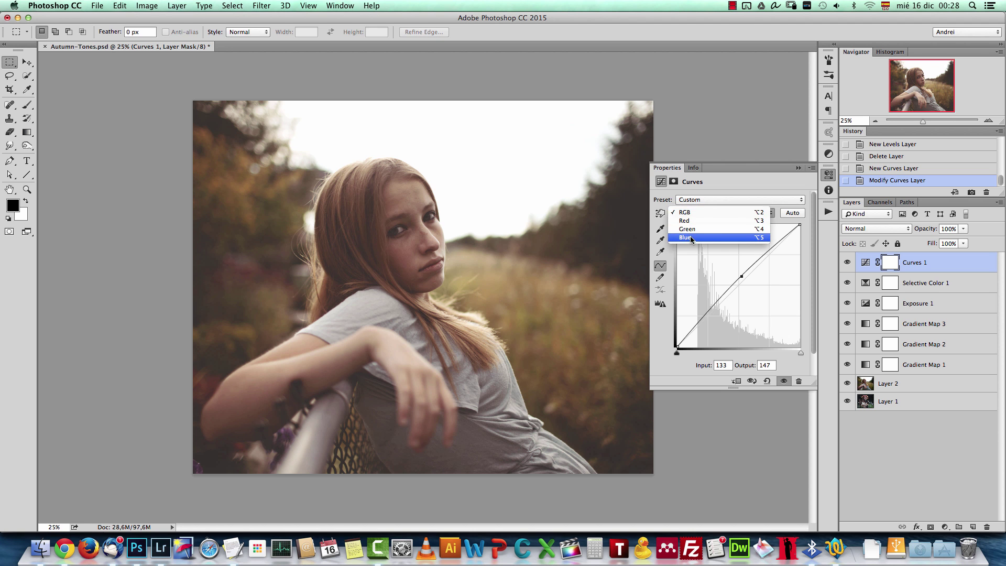
pyautogui.click(691, 238)
pyautogui.moveTo(679, 344); pyautogui.dragTo(672, 338)
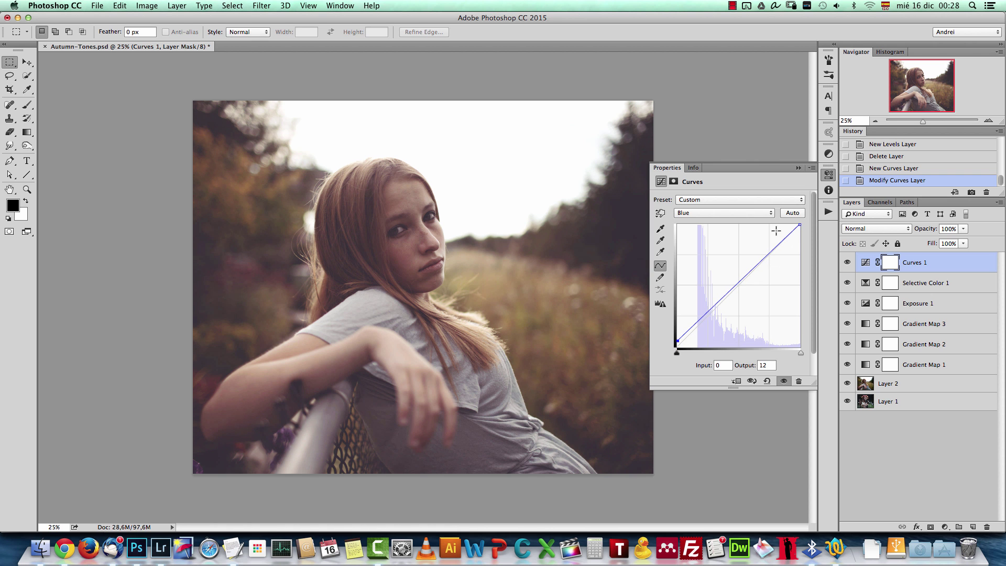
pyautogui.moveTo(800, 225); pyautogui.dragTo(803, 229)
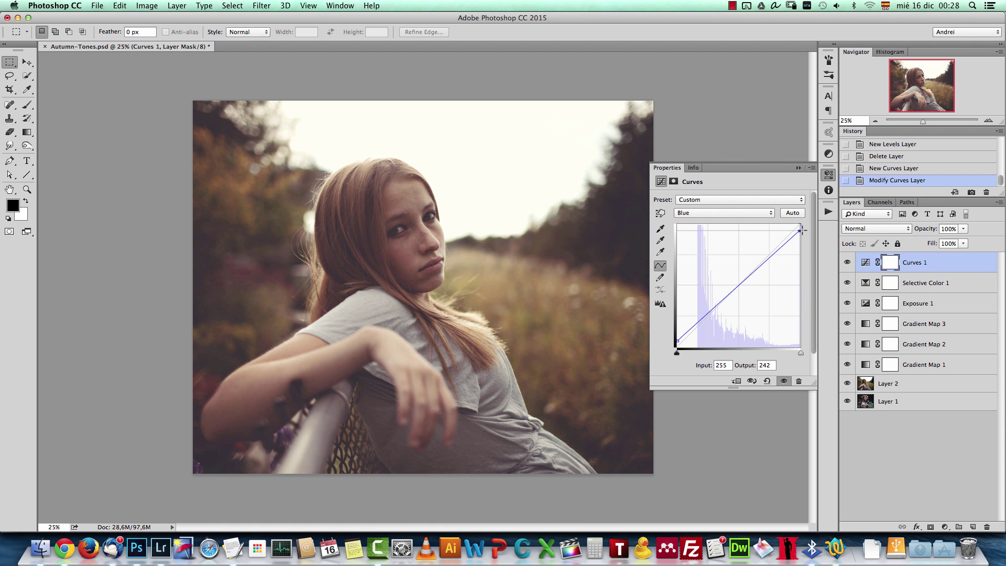
pyautogui.moveTo(677, 340); pyautogui.dragTo(672, 316)
pyautogui.moveTo(802, 230); pyautogui.dragTo(802, 255)
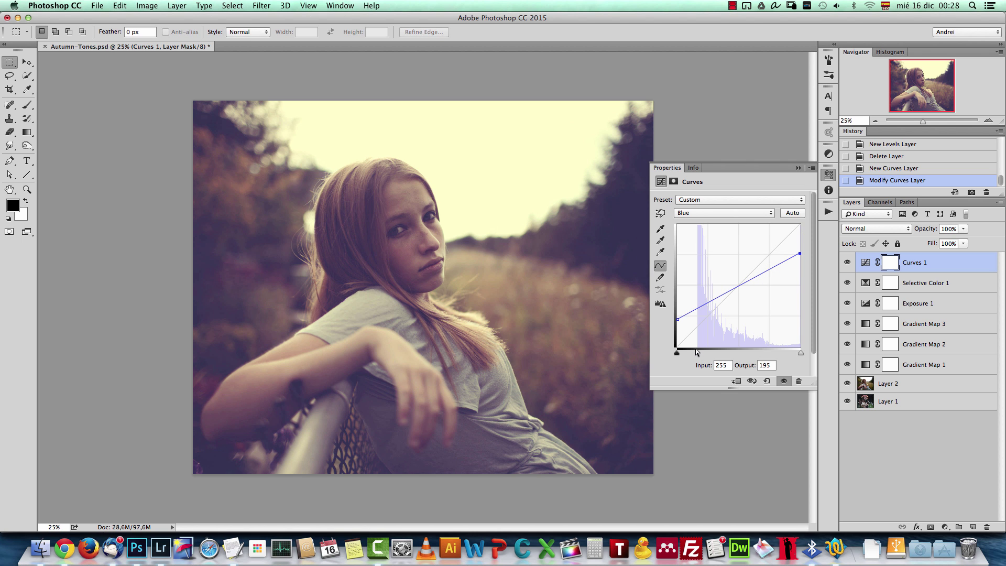
pyautogui.moveTo(677, 317); pyautogui.dragTo(663, 349)
pyautogui.moveTo(800, 252); pyautogui.dragTo(812, 230)
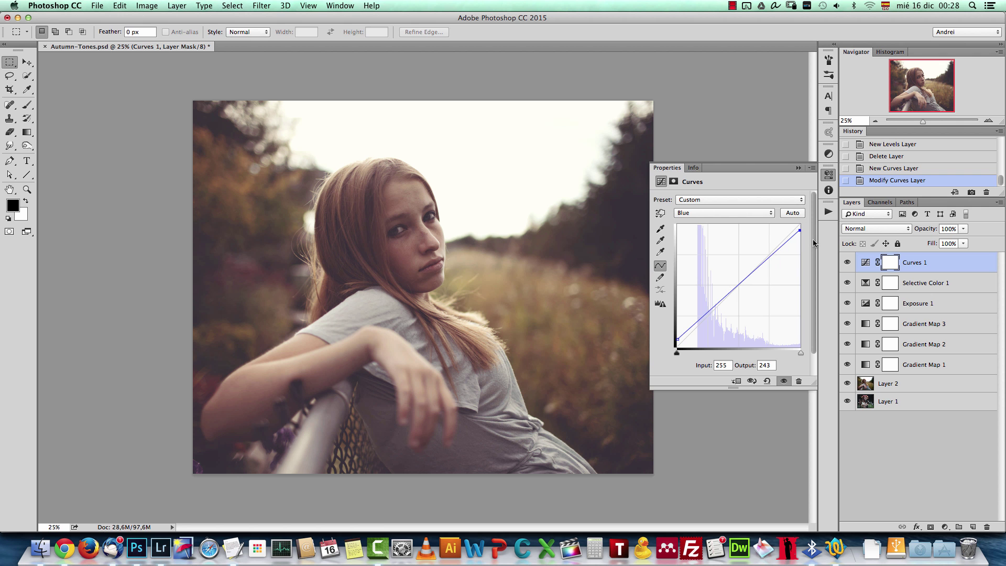
# Toggle Curves 1 off and on to compare, then collapse its properties panel
pyautogui.click(847, 263)
pyautogui.click(848, 262)
pyautogui.click(848, 263)
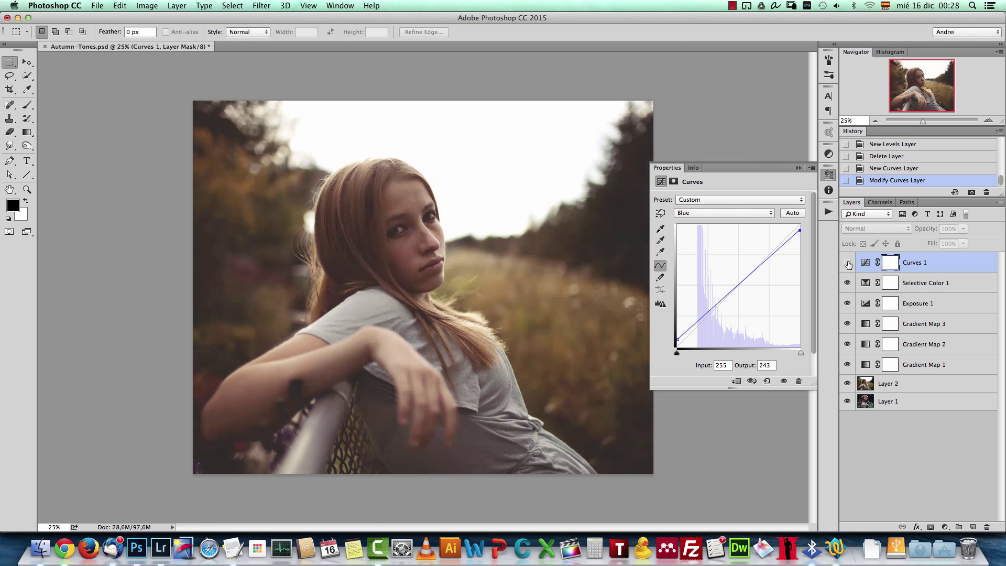
pyautogui.click(848, 263)
pyautogui.click(799, 168)
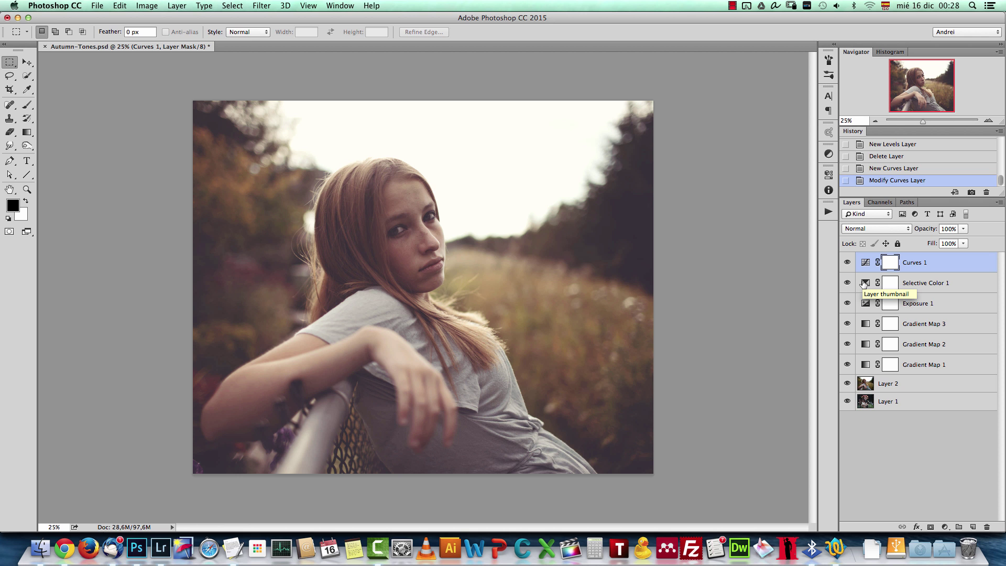
# Stamp the visible layers into two merged copies, Layer 3 and Layer 4
pyautogui.moveTo(865, 283); pyautogui.dragTo(866, 288)
pyautogui.press('alt+shift+super+e')
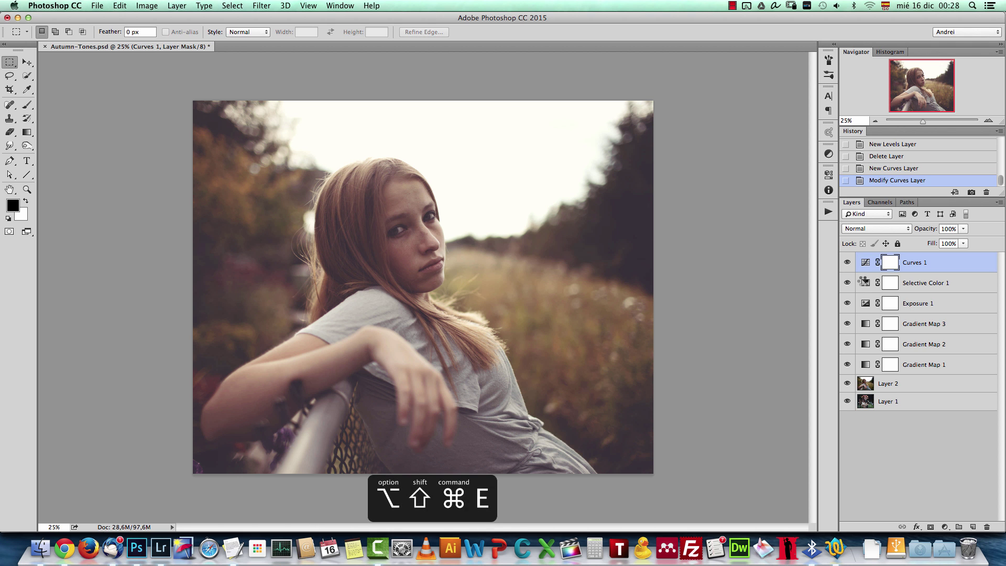
pyautogui.press('super+alt+shift+e')
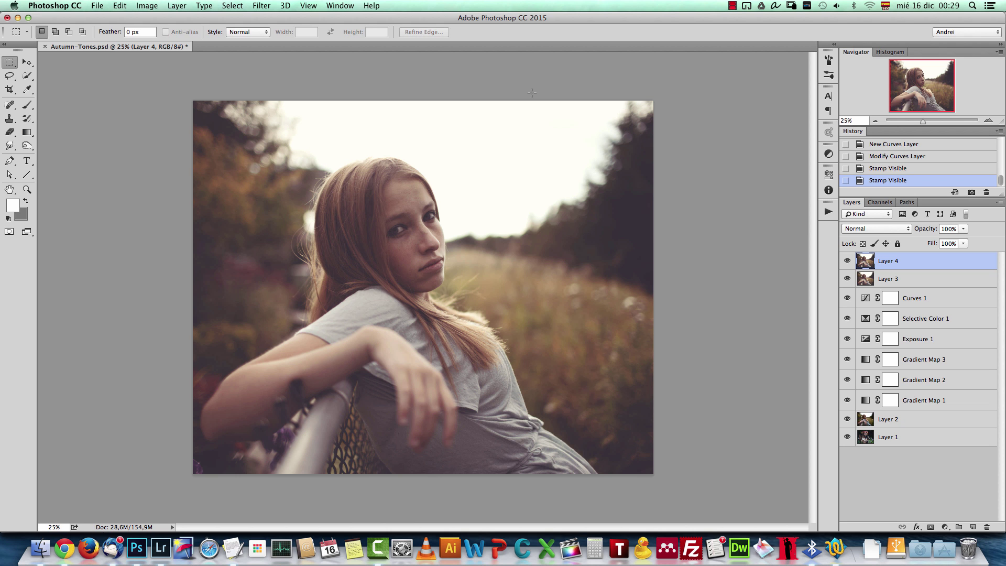
pyautogui.click(232, 6)
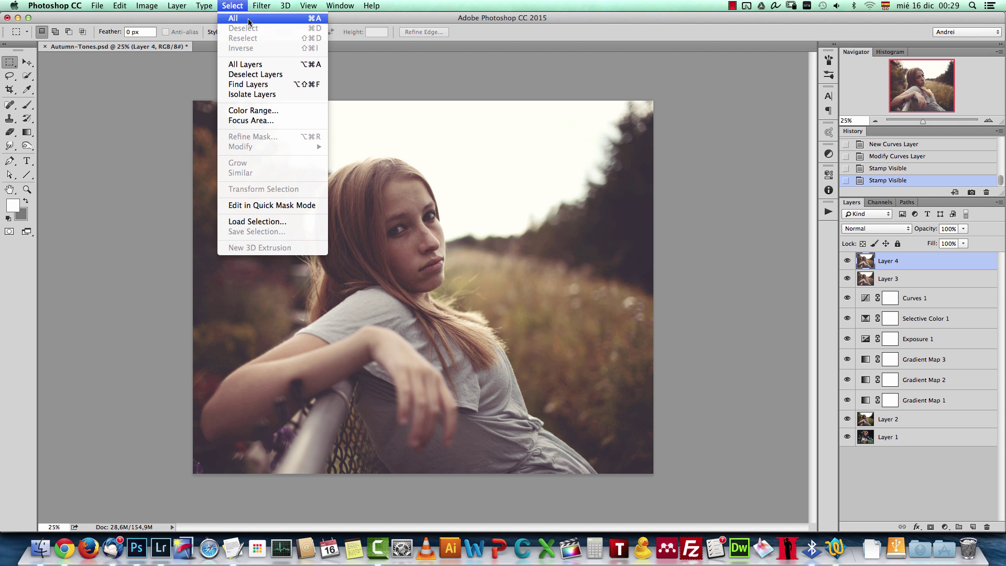
pyautogui.click(242, 17)
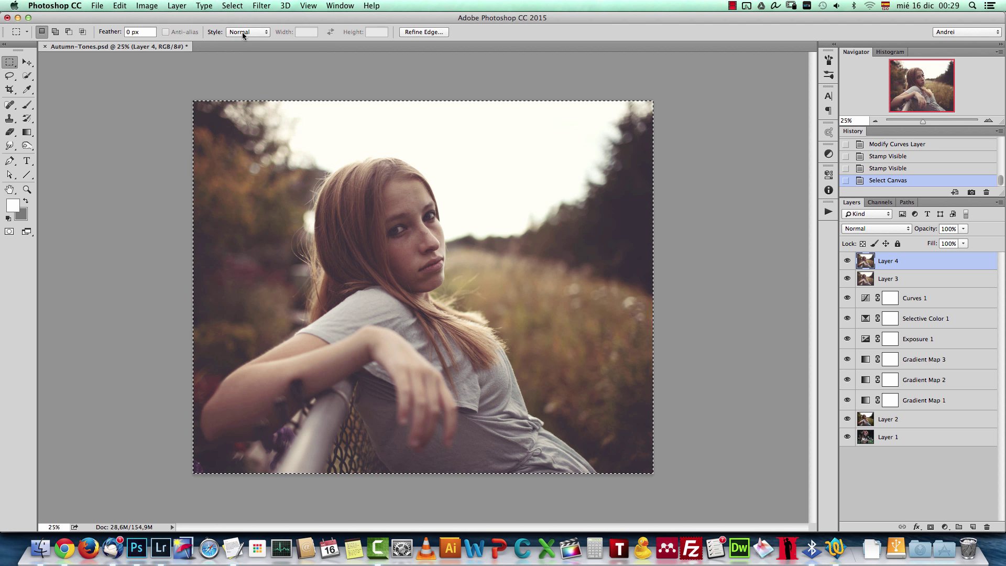
pyautogui.click(120, 6)
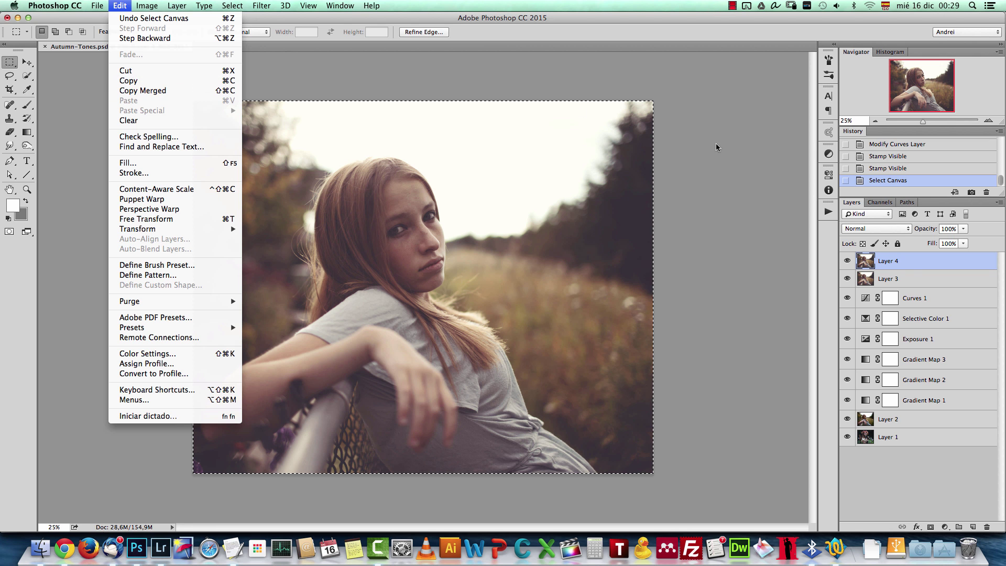
pyautogui.click(904, 277)
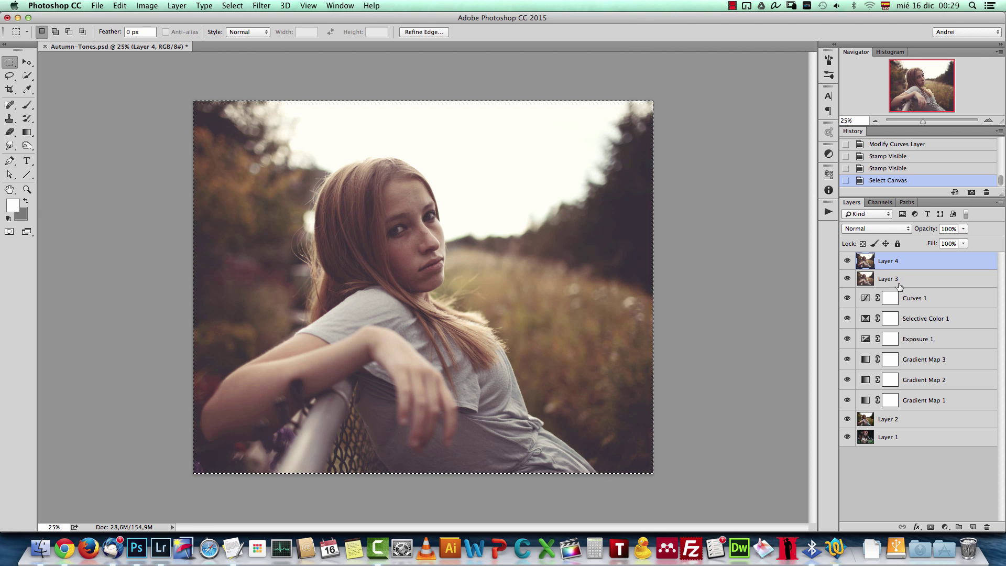
pyautogui.press('super+d')
# Rename Layer 3 to 'darken' and Layer 4 to 'lightern'
pyautogui.click(905, 278)
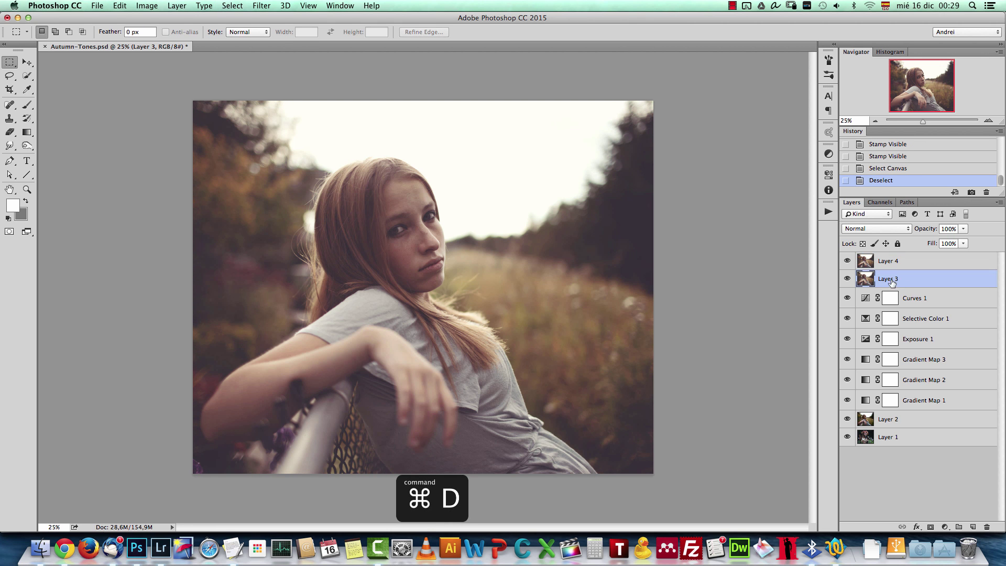
pyautogui.doubleClick(890, 279)
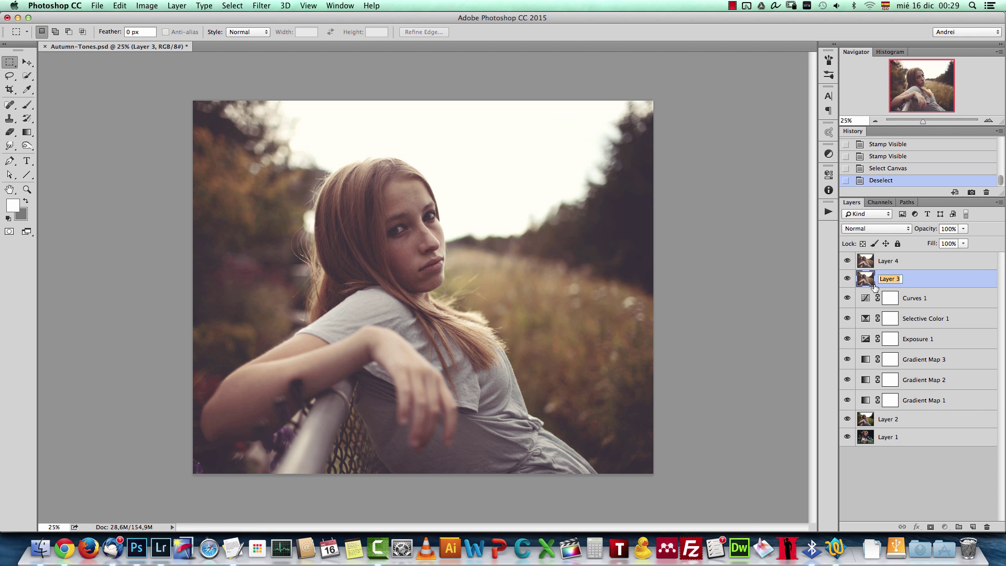
pyautogui.write('darken')
pyautogui.press('Return')
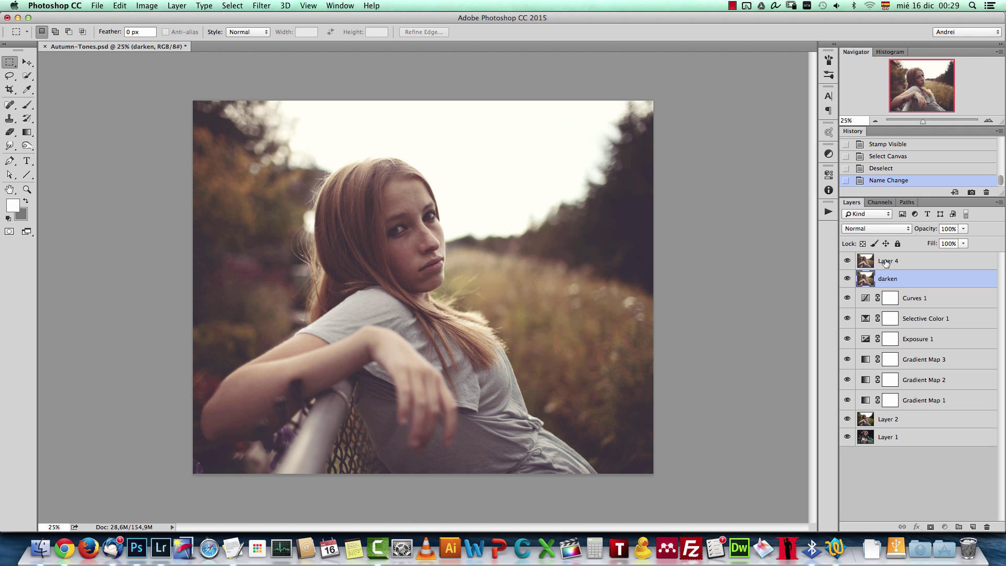
pyautogui.doubleClick(889, 261)
pyautogui.press('BackSpace')
pyautogui.write('lightern')
pyautogui.press('Return')
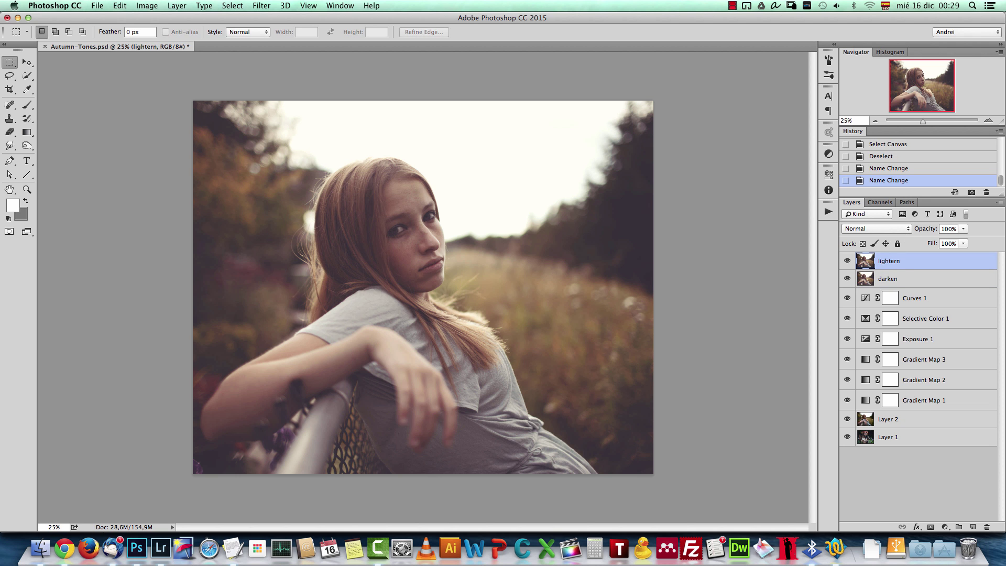
pyautogui.click(916, 281)
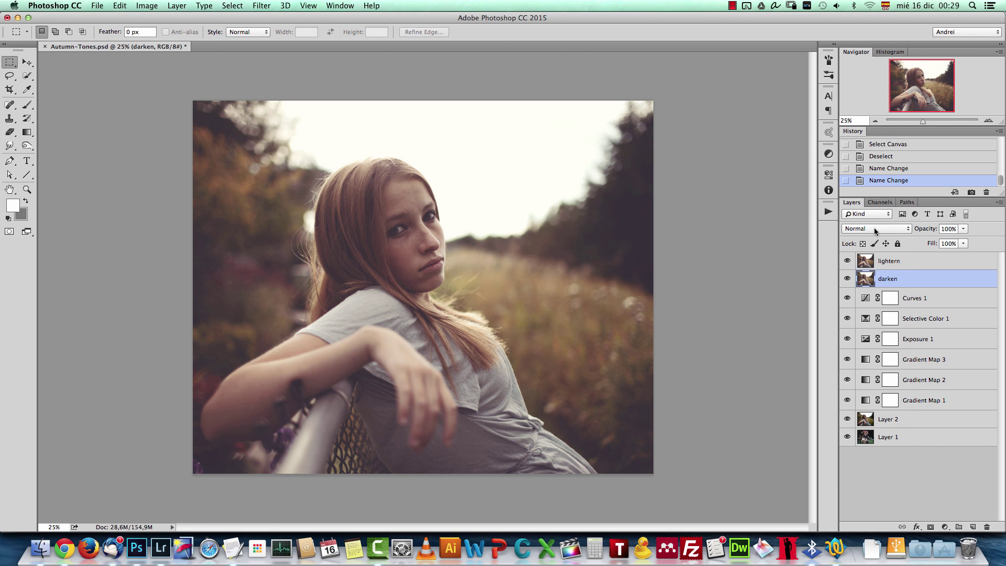
# Set the darken layer to Multiply blending at 0% opacity
pyautogui.click(876, 231)
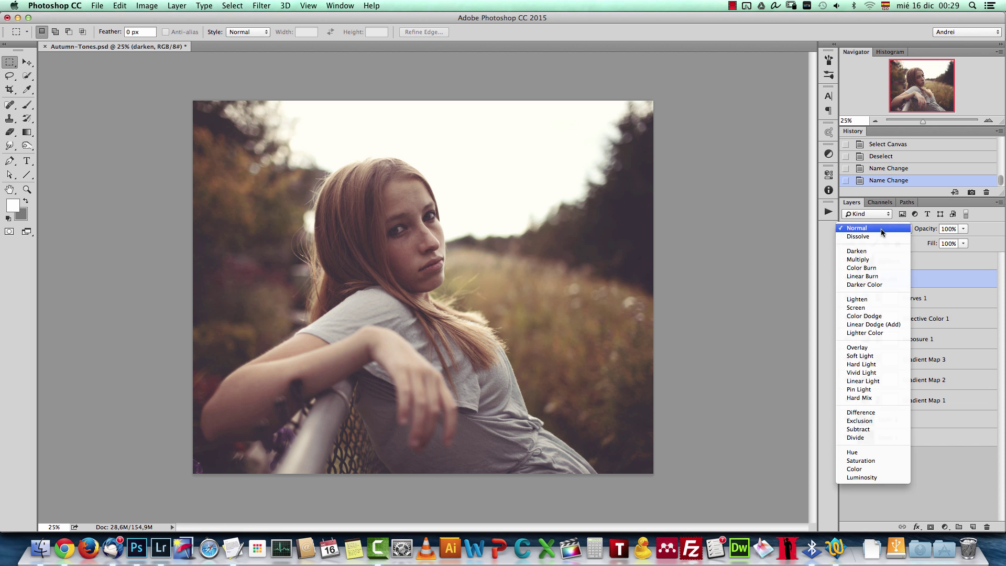
pyautogui.click(874, 260)
pyautogui.click(964, 229)
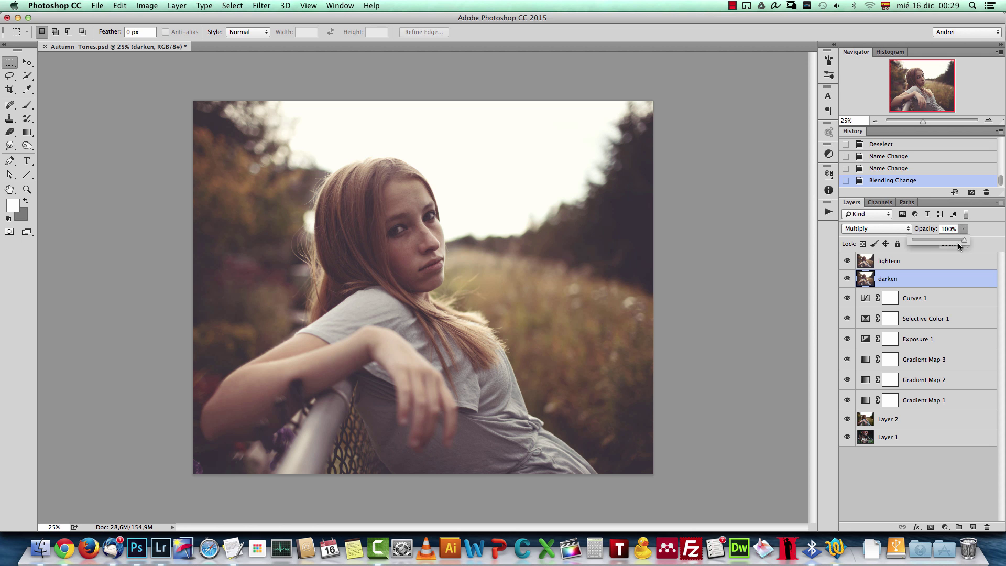
pyautogui.moveTo(922, 242); pyautogui.dragTo(913, 241)
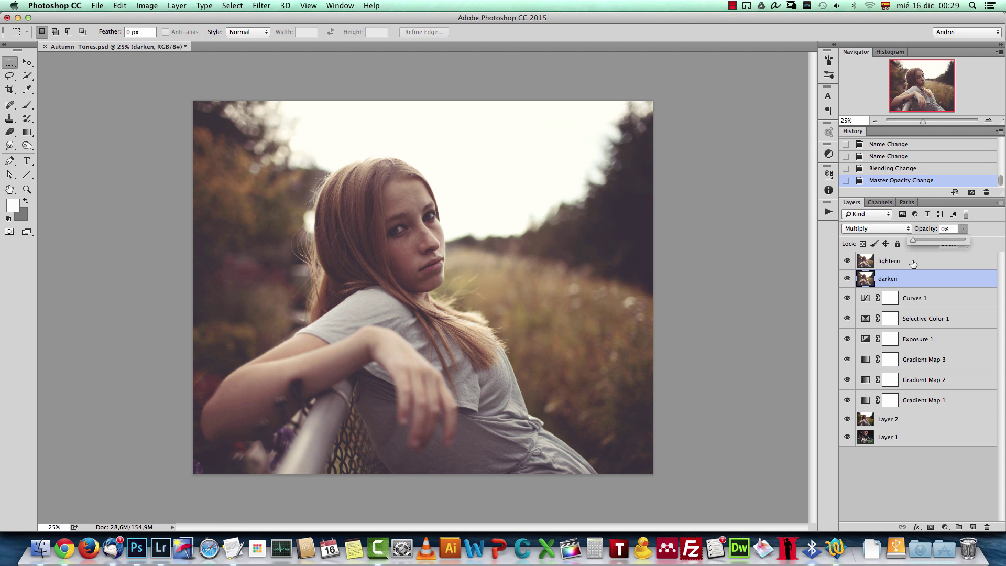
# Rename lightern to 'lighten' and set it to Screen at 0% opacity
pyautogui.click(913, 263)
pyautogui.doubleClick(893, 261)
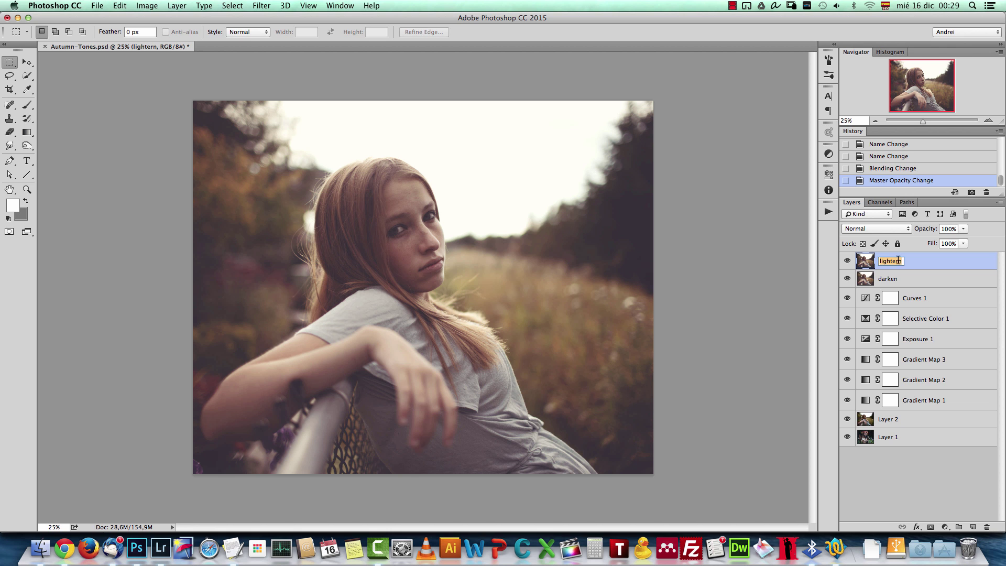
pyautogui.press('Right')
pyautogui.press('BackSpace')
pyautogui.press('Return')
pyautogui.click(859, 230)
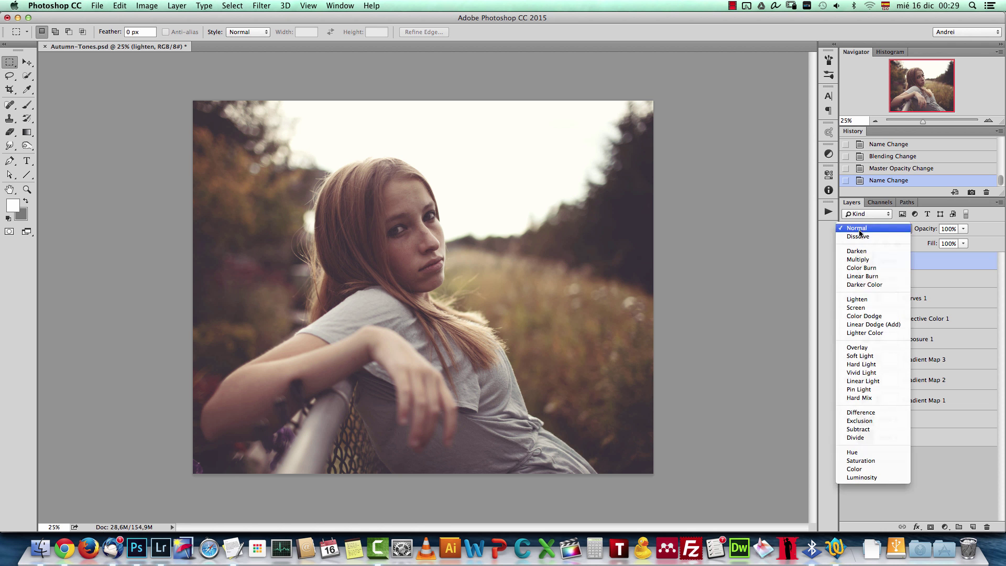
pyautogui.click(868, 308)
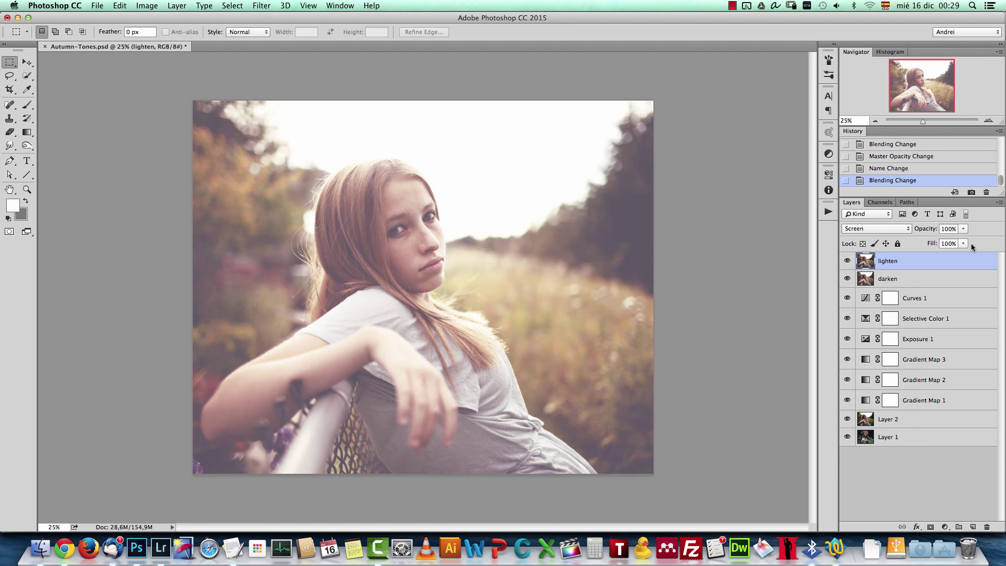
pyautogui.moveTo(964, 231); pyautogui.dragTo(922, 263)
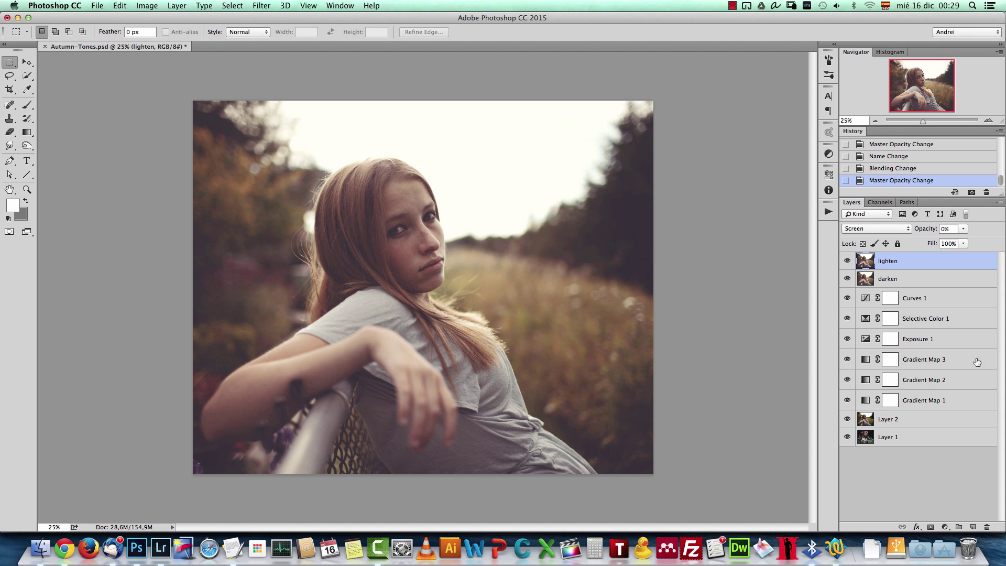
pyautogui.keyDown('shift'); pyautogui.click(957, 399); pyautogui.keyUp('shift')
# Group the eight selected layers and name the group 'Autumn tones'
pyautogui.press('super+g')
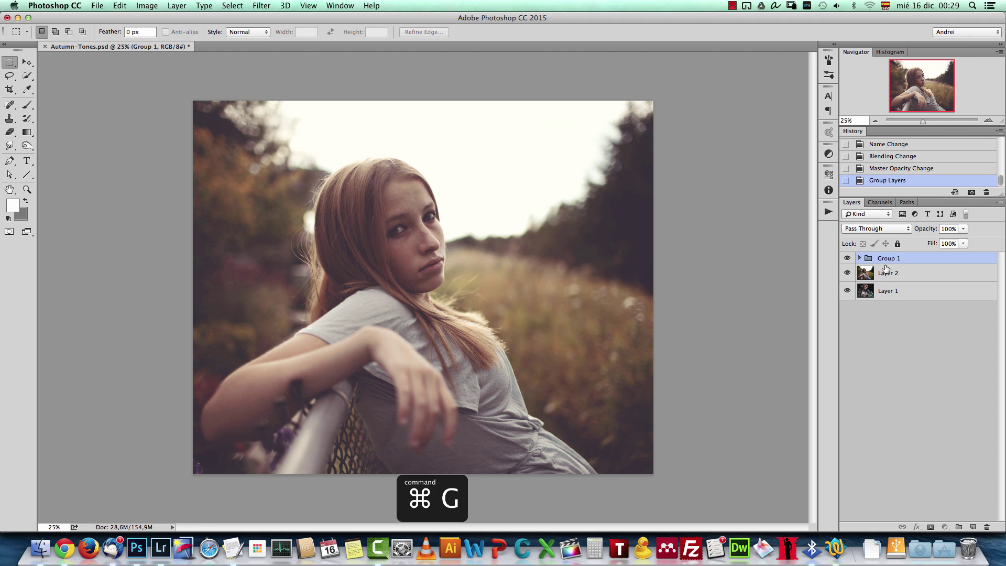
pyautogui.doubleClick(886, 260)
pyautogui.write('Autum')
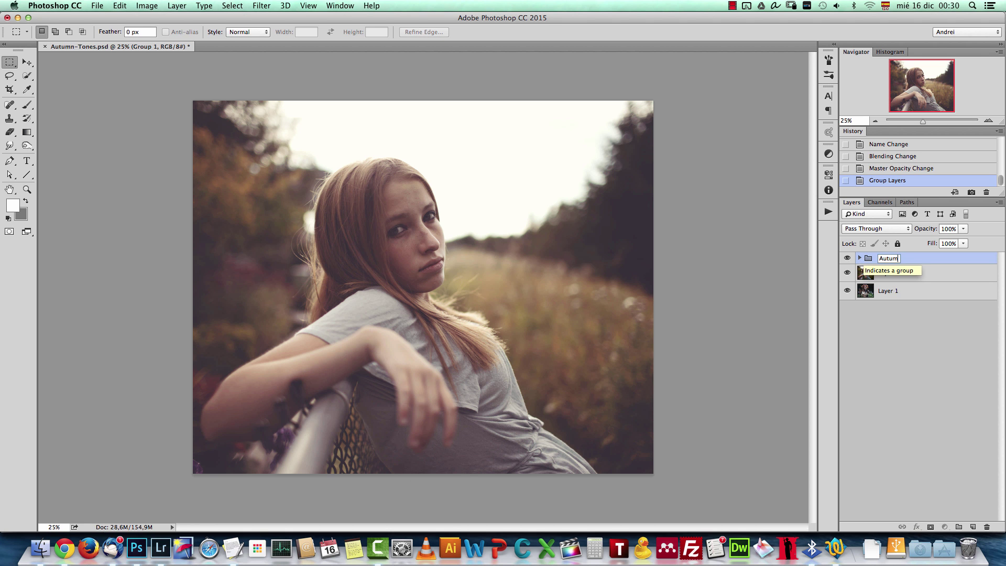
pyautogui.write('n troones')
pyautogui.press('Return')
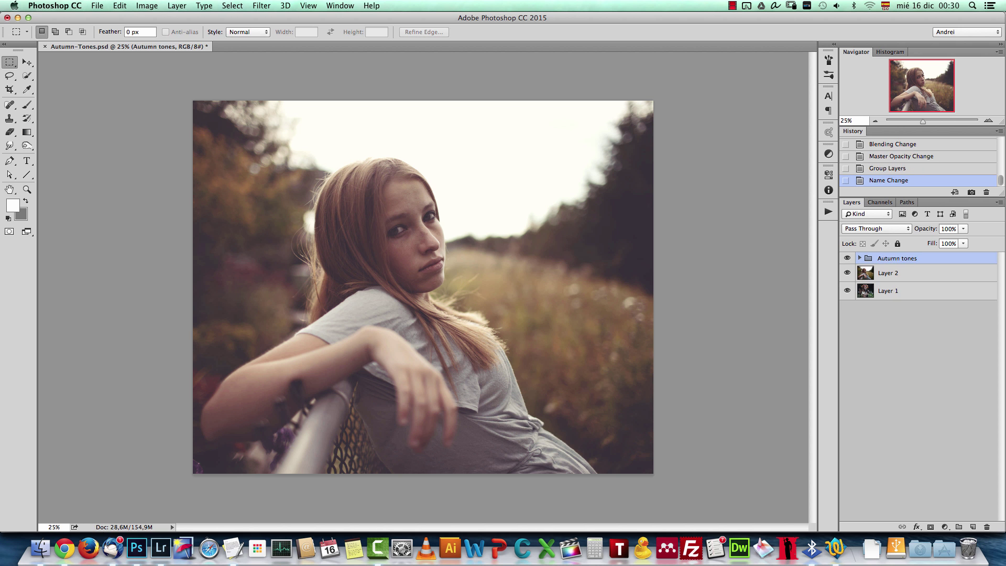
# Expand the Autumn tones group to show its layers
pyautogui.click(829, 211)
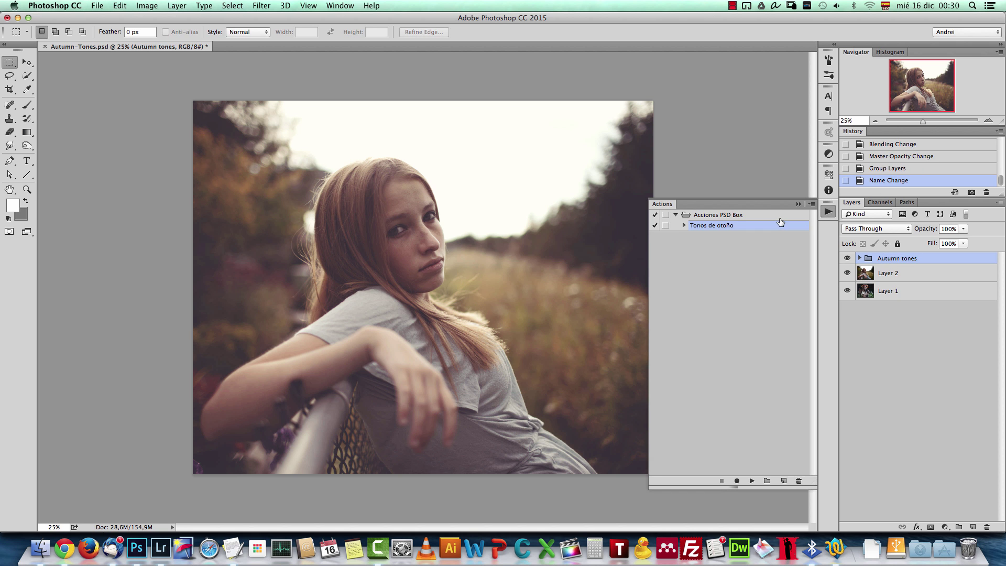
pyautogui.click(798, 205)
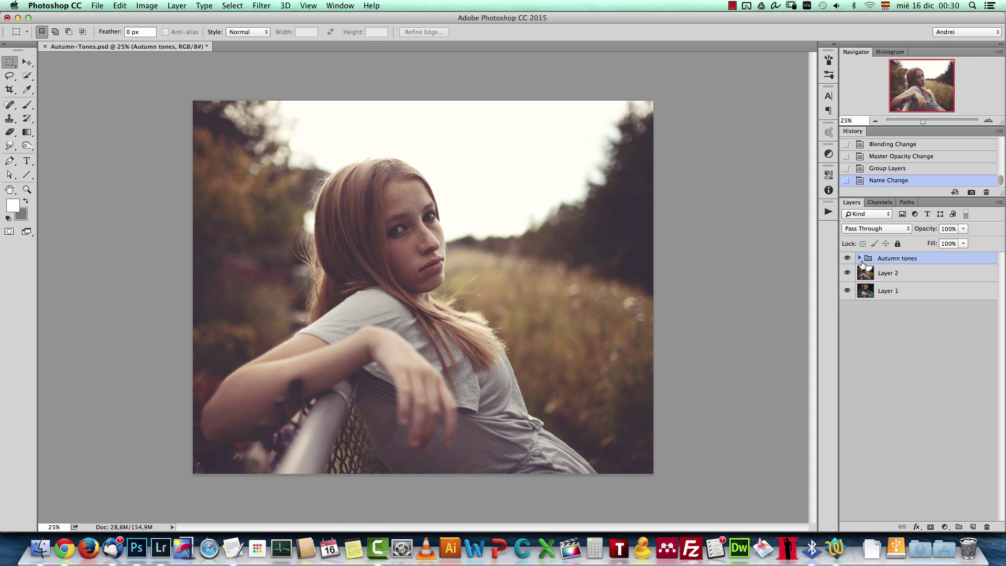
pyautogui.click(860, 258)
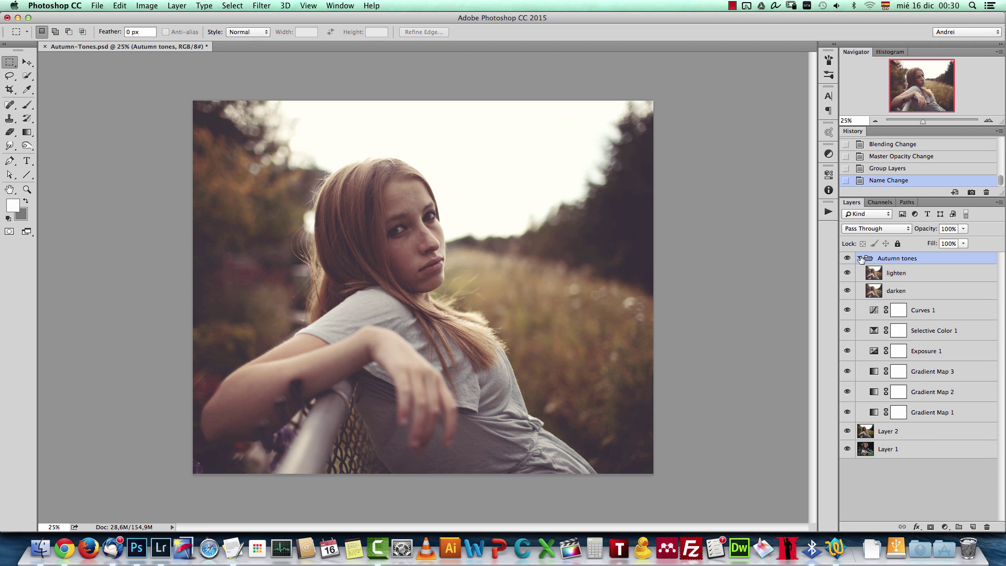
pyautogui.click(860, 259)
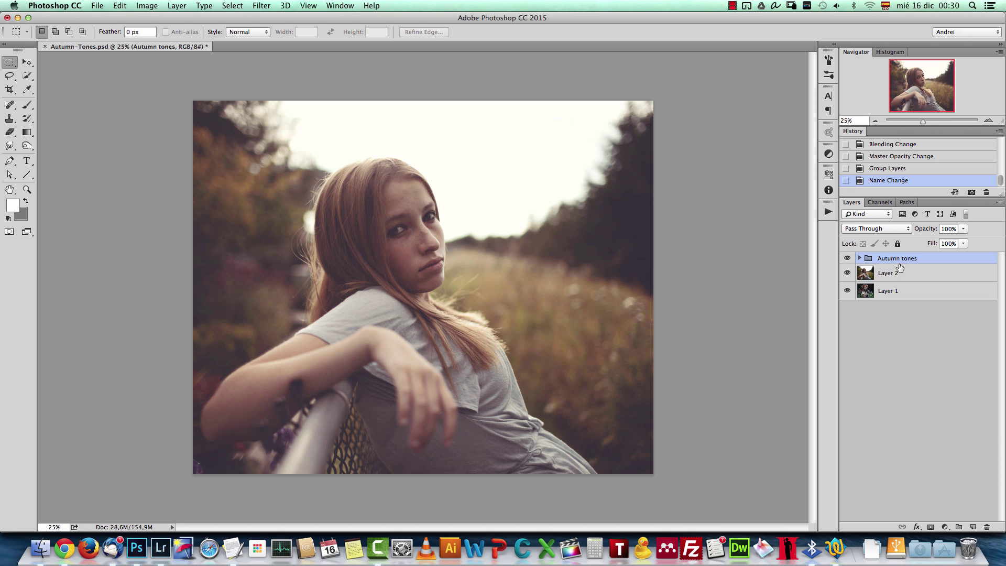
pyautogui.click(860, 258)
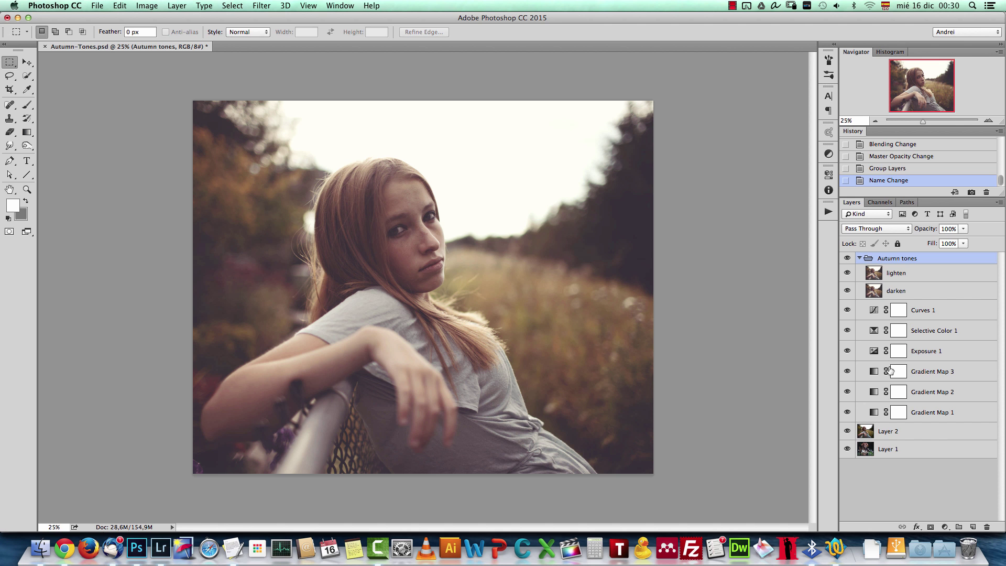
pyautogui.click(906, 275)
pyautogui.click(908, 294)
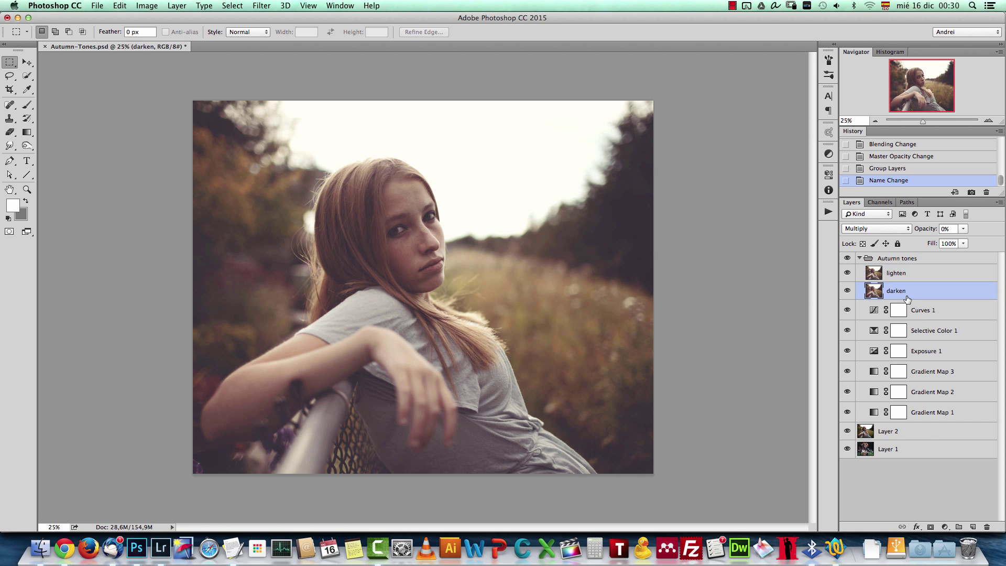
pyautogui.click(847, 291)
pyautogui.click(847, 273)
pyautogui.click(847, 431)
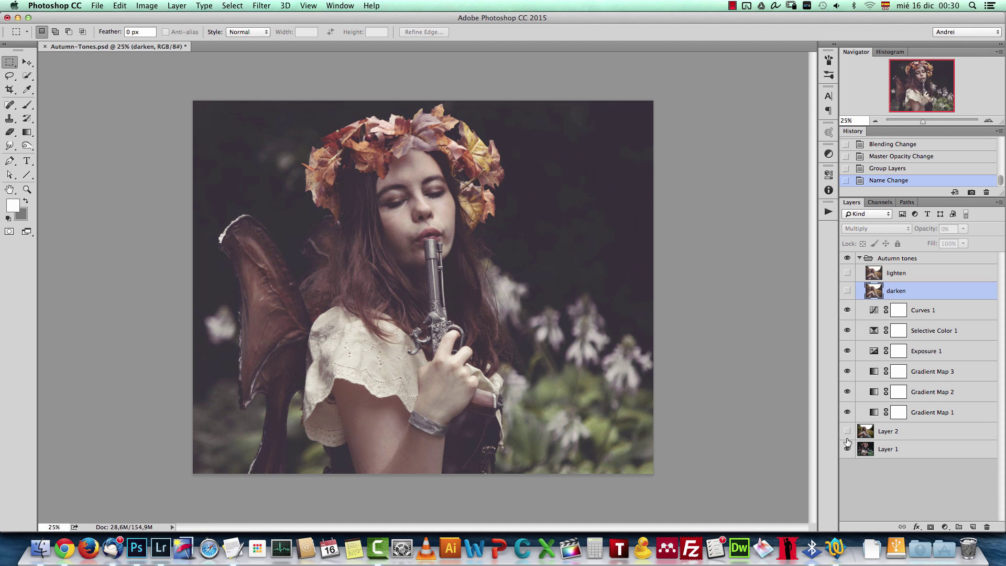
pyautogui.click(891, 449)
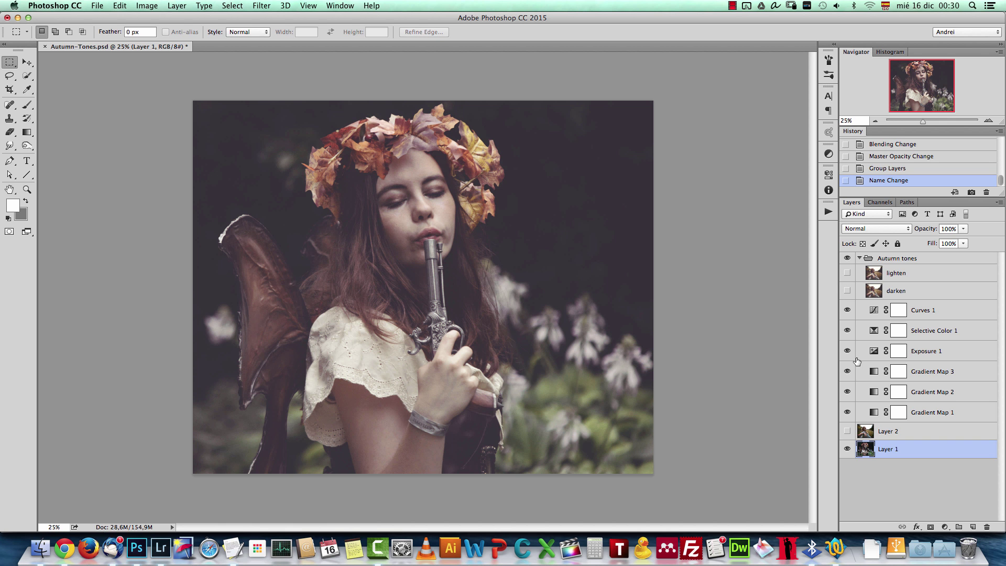
pyautogui.click(847, 431)
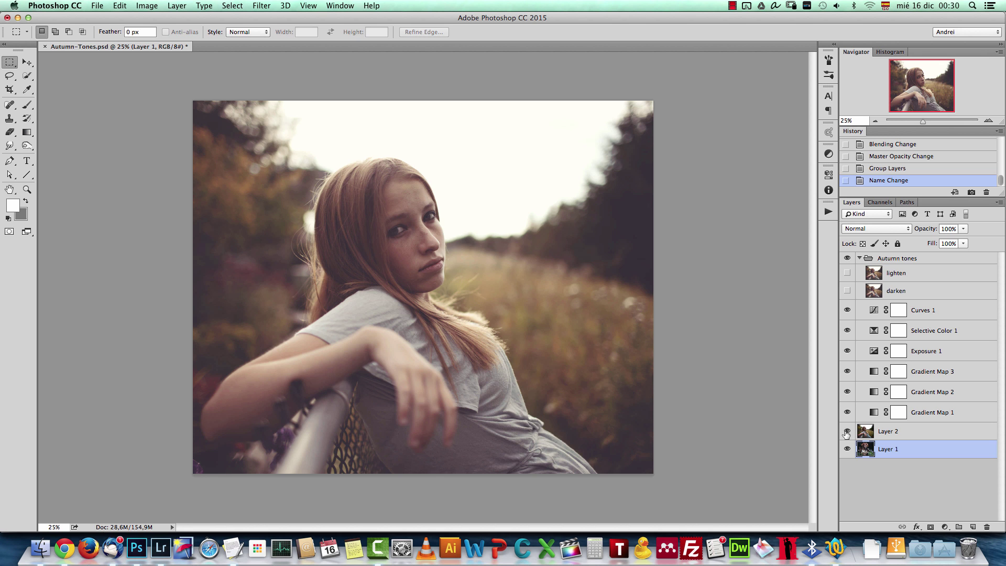
pyautogui.click(848, 431)
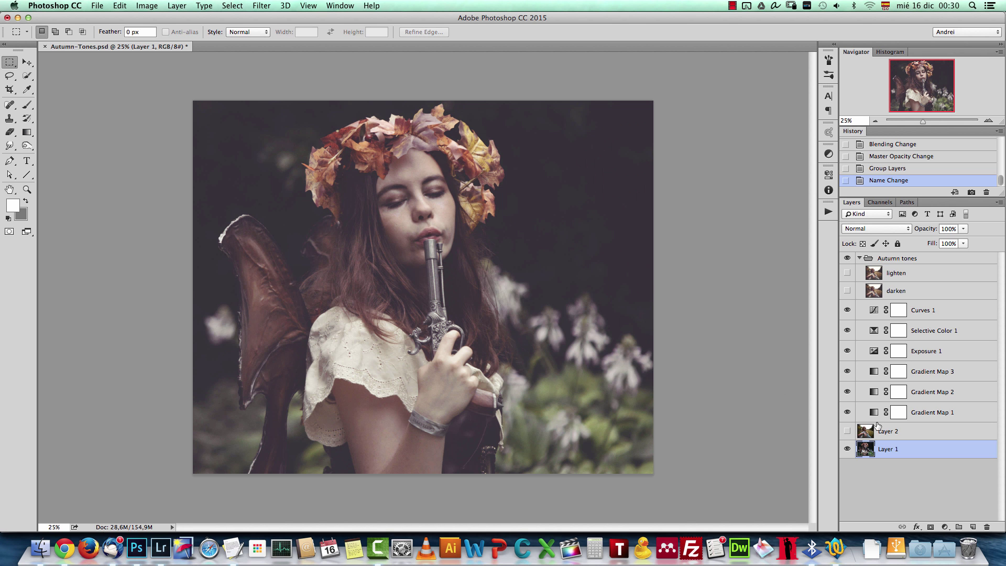
pyautogui.click(847, 431)
pyautogui.click(848, 290)
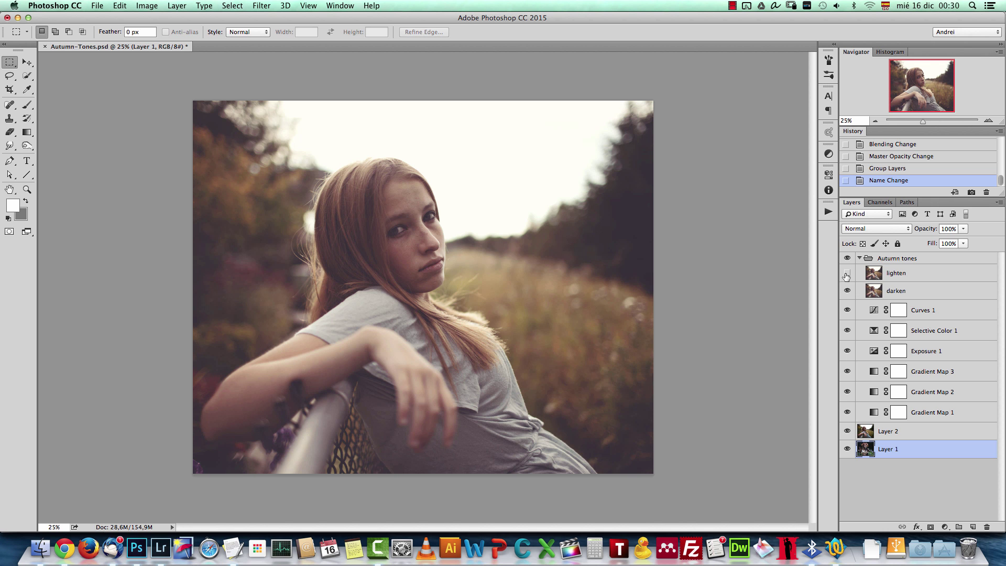
pyautogui.click(847, 272)
pyautogui.click(921, 296)
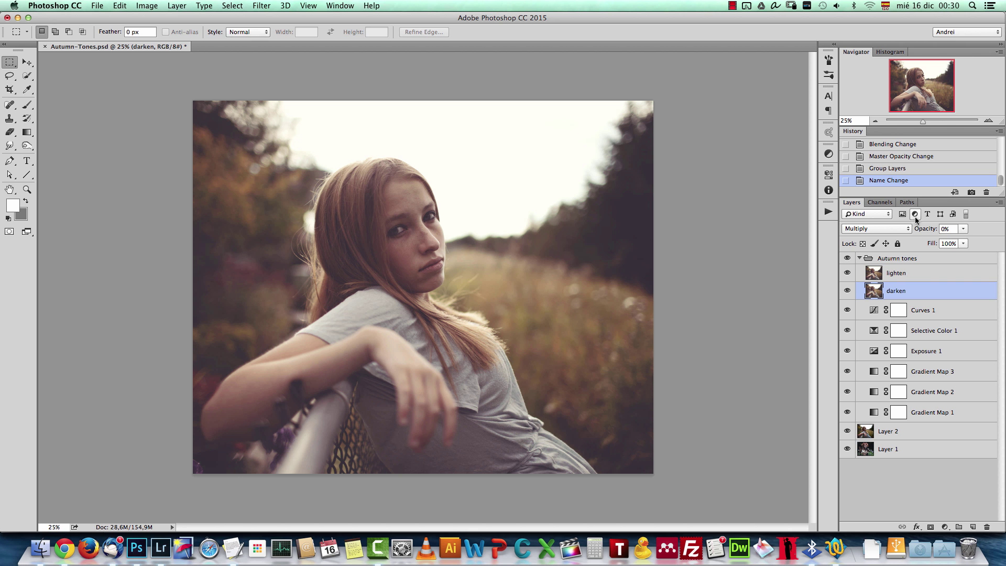
# Vary darken's opacity between 35% and 67%, then try Overlay mode at 68%
pyautogui.click(964, 228)
pyautogui.moveTo(957, 239); pyautogui.dragTo(965, 239)
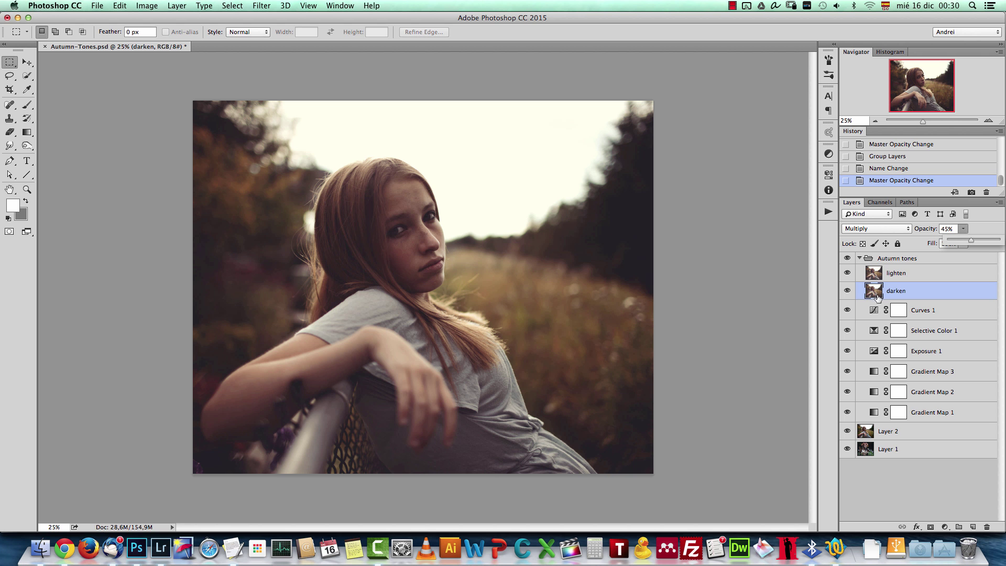
pyautogui.moveTo(973, 239); pyautogui.dragTo(983, 240)
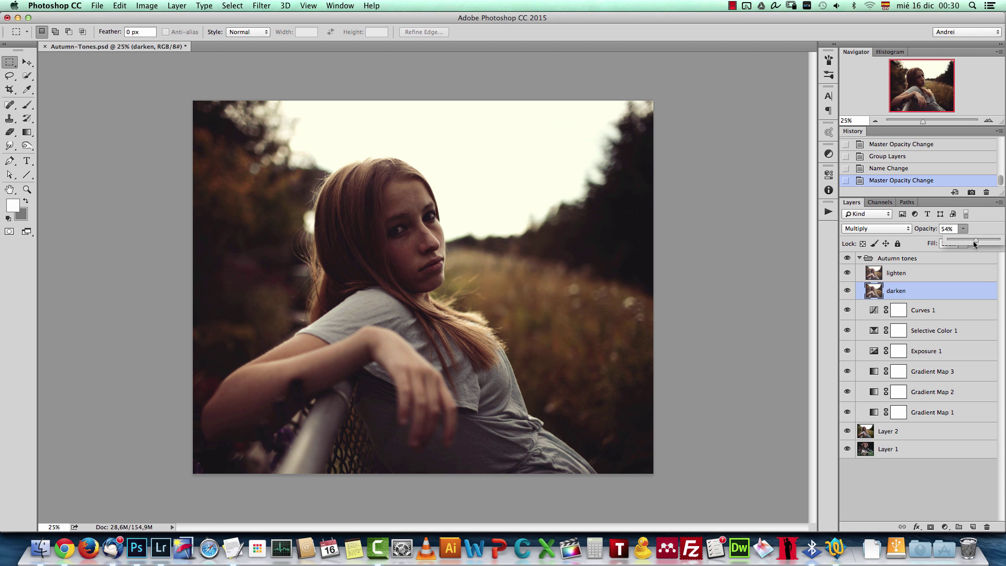
pyautogui.moveTo(974, 241); pyautogui.dragTo(950, 243)
pyautogui.click(870, 226)
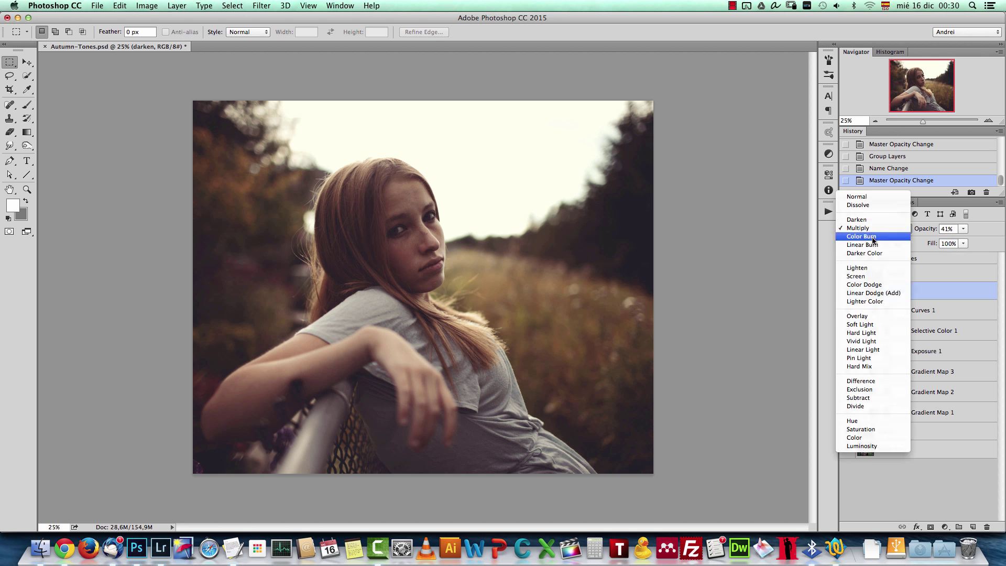
pyautogui.click(861, 317)
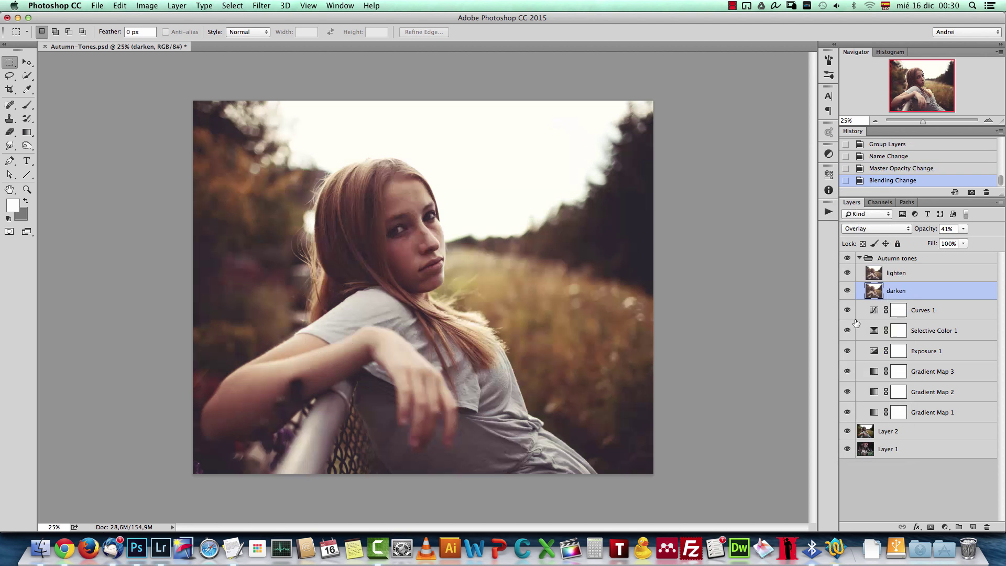
pyautogui.click(964, 229)
pyautogui.moveTo(965, 240)
pyautogui.mouseDown()
pyautogui.moveTo(977, 241)
pyautogui.moveTo(969, 237)
pyautogui.mouseUp()
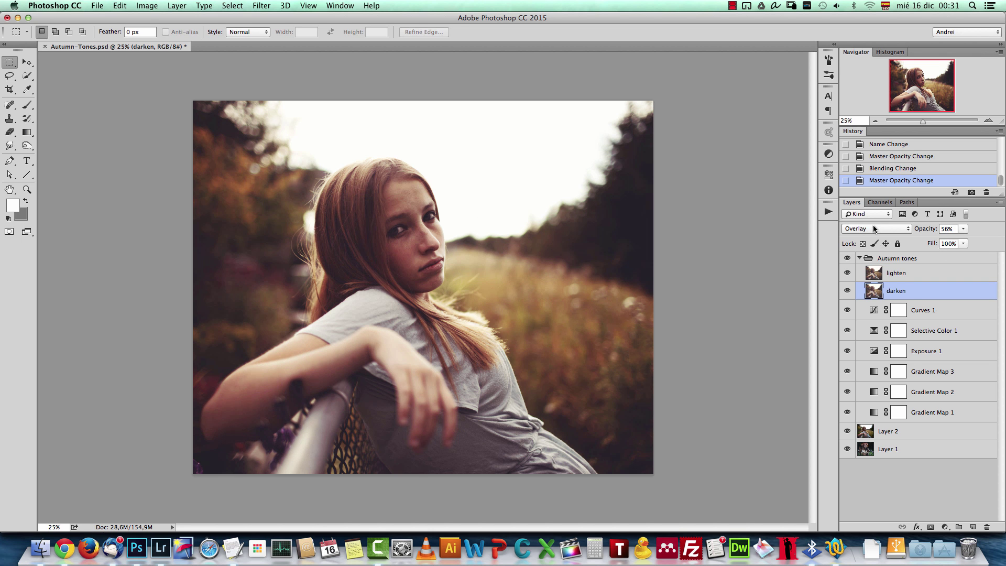
# Switch darken back to Multiply and settle its opacity around 58%
pyautogui.click(860, 230)
pyautogui.press('Return')
pyautogui.click(964, 228)
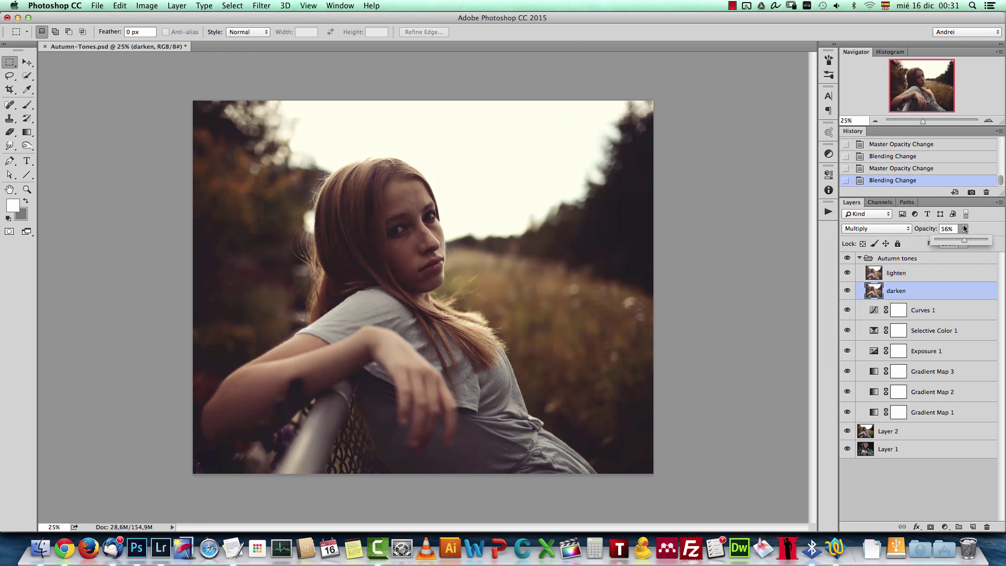
pyautogui.moveTo(965, 240); pyautogui.dragTo(958, 240)
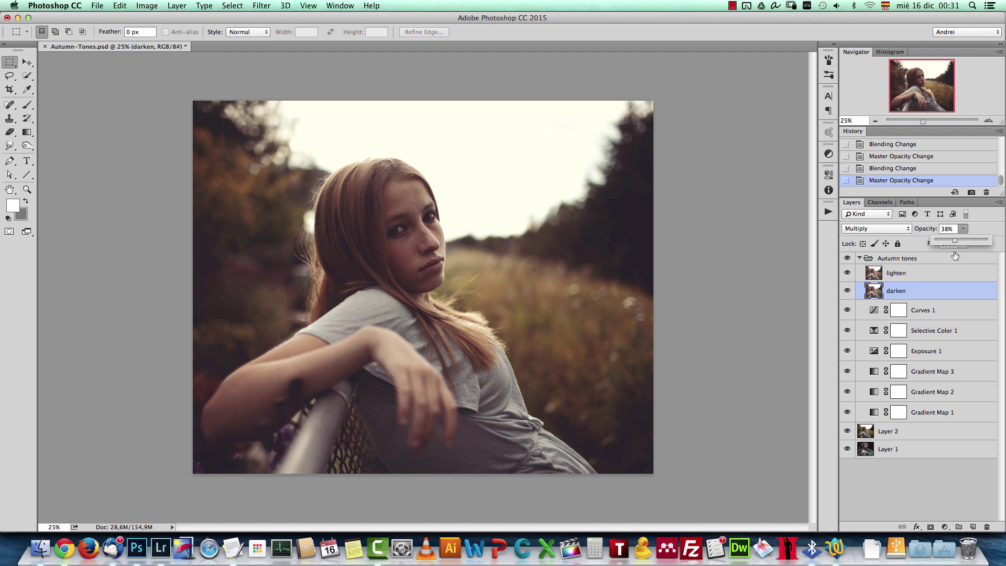
pyautogui.moveTo(955, 240); pyautogui.dragTo(917, 266)
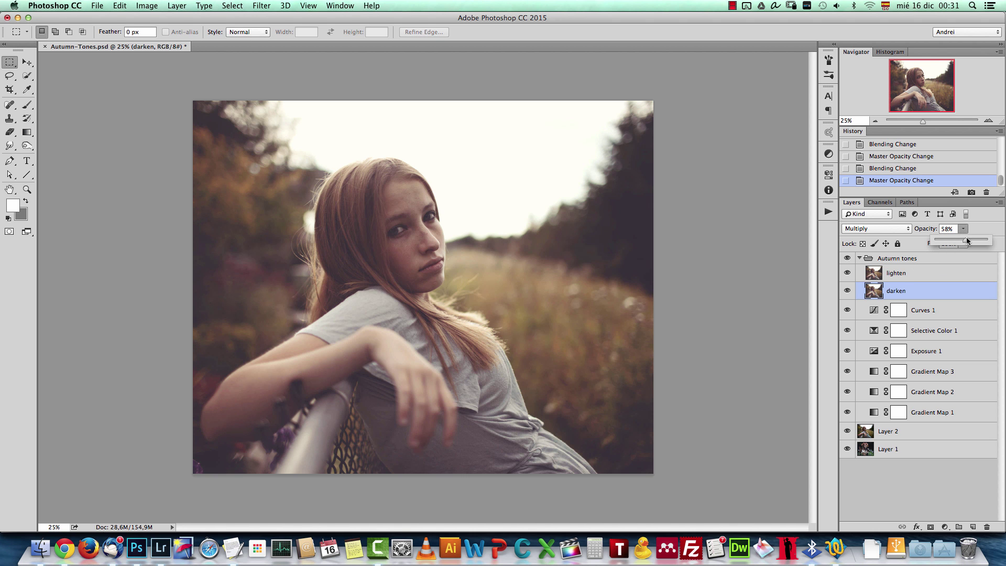
pyautogui.moveTo(966, 241); pyautogui.dragTo(976, 239)
# Raise the lighten layer's opacity to 59% in Screen mode
pyautogui.click(933, 275)
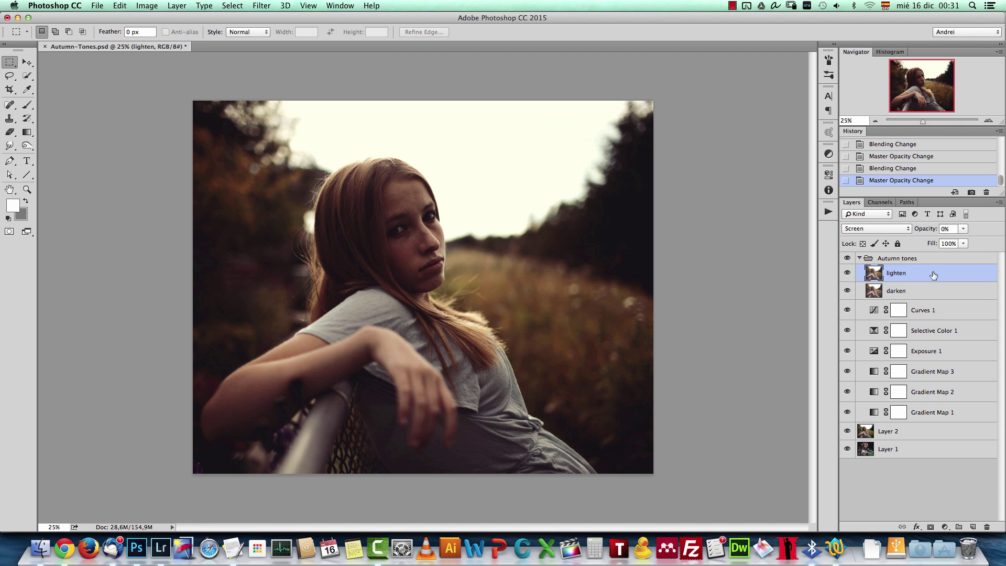
pyautogui.click(962, 243)
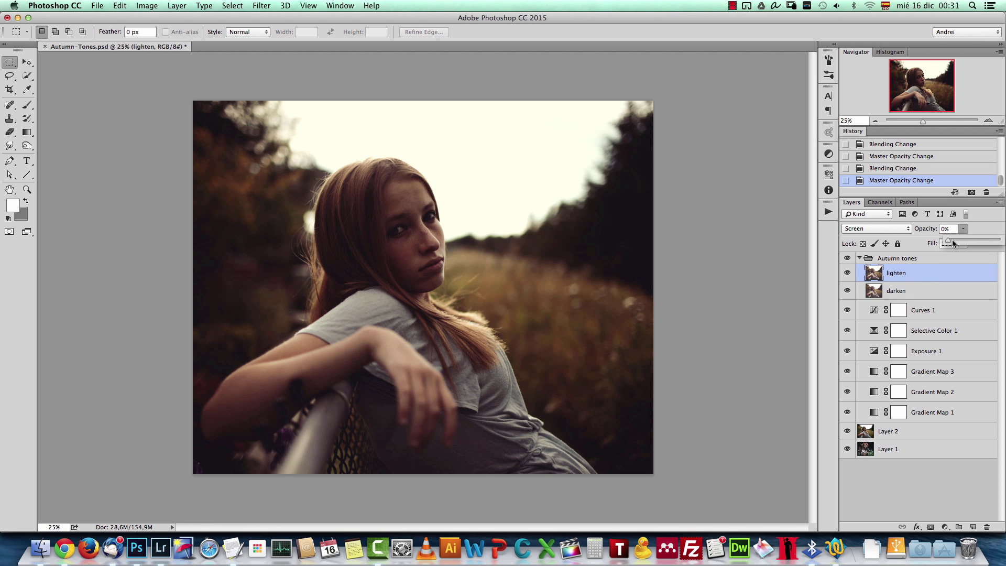
pyautogui.moveTo(954, 244); pyautogui.dragTo(967, 241)
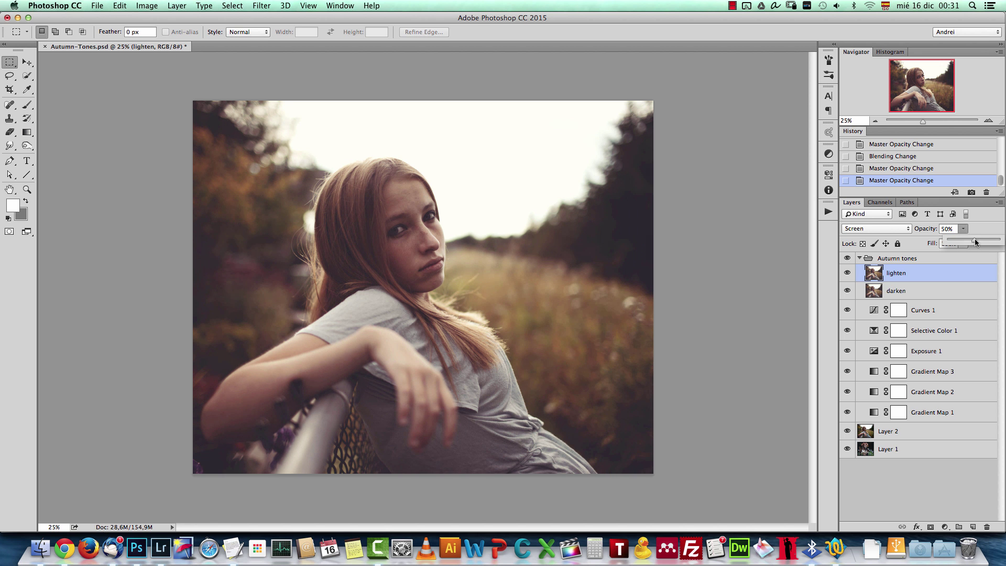
pyautogui.moveTo(975, 238); pyautogui.dragTo(976, 240)
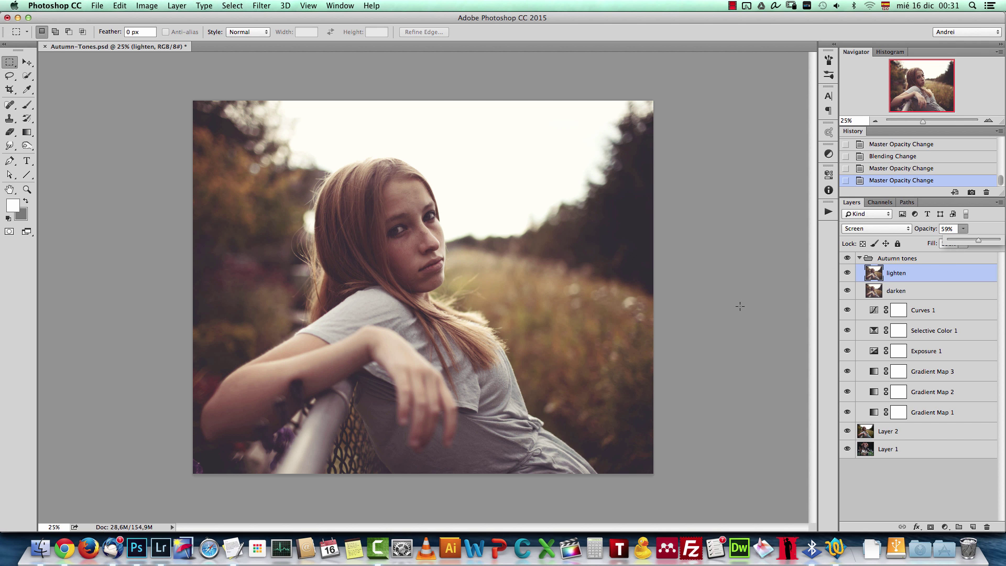
# Collapse Autumn tones, compare it off and on, and hide Layer 2
pyautogui.click(859, 258)
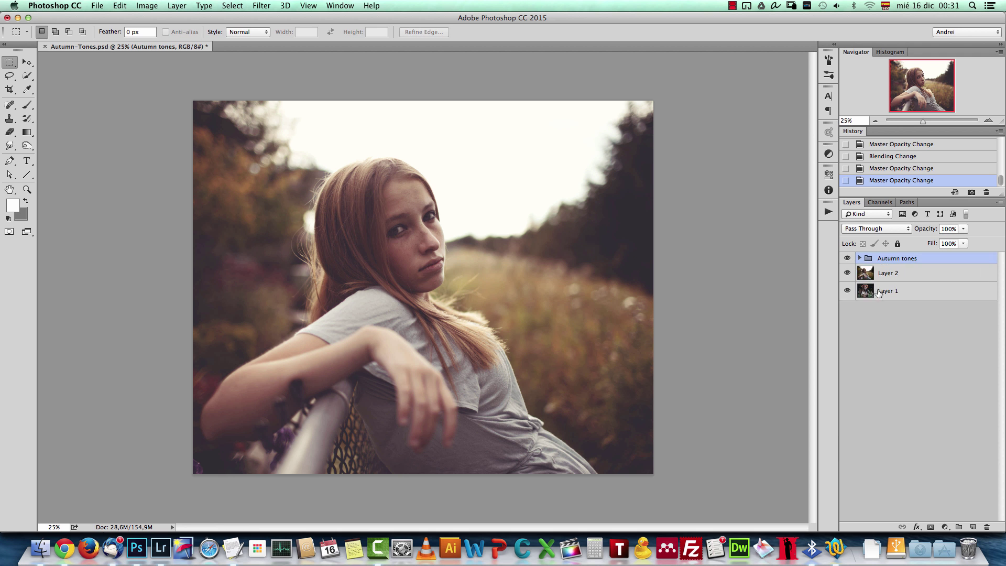
pyautogui.click(848, 259)
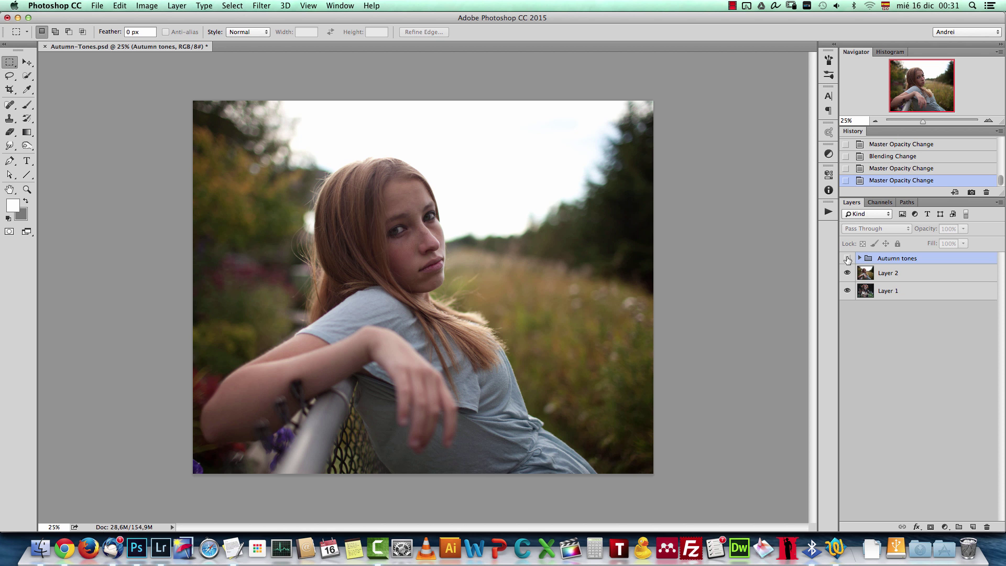
pyautogui.click(848, 259)
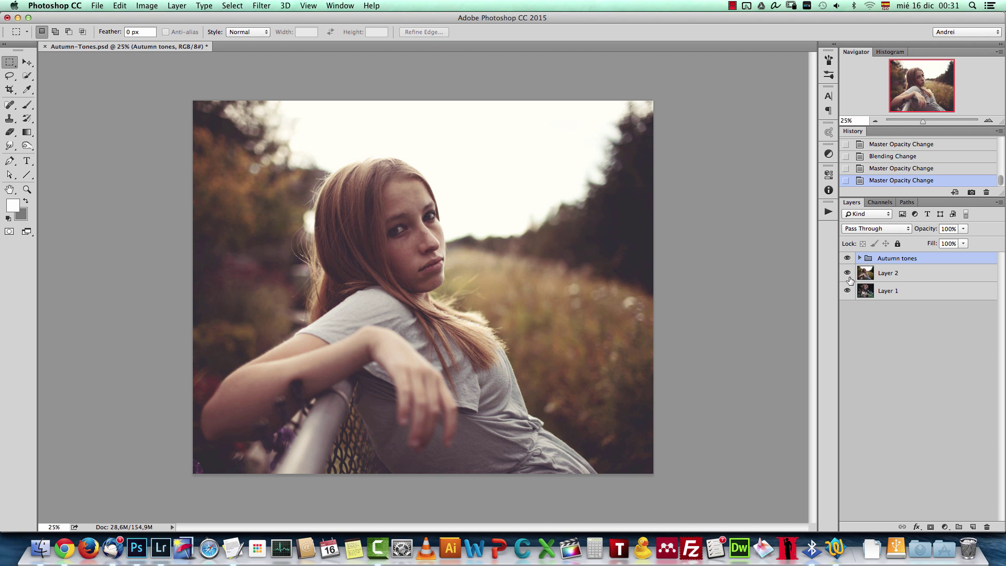
pyautogui.click(847, 273)
# Compare the flower-crown photo with and without the Autumn tones group several times
pyautogui.click(860, 257)
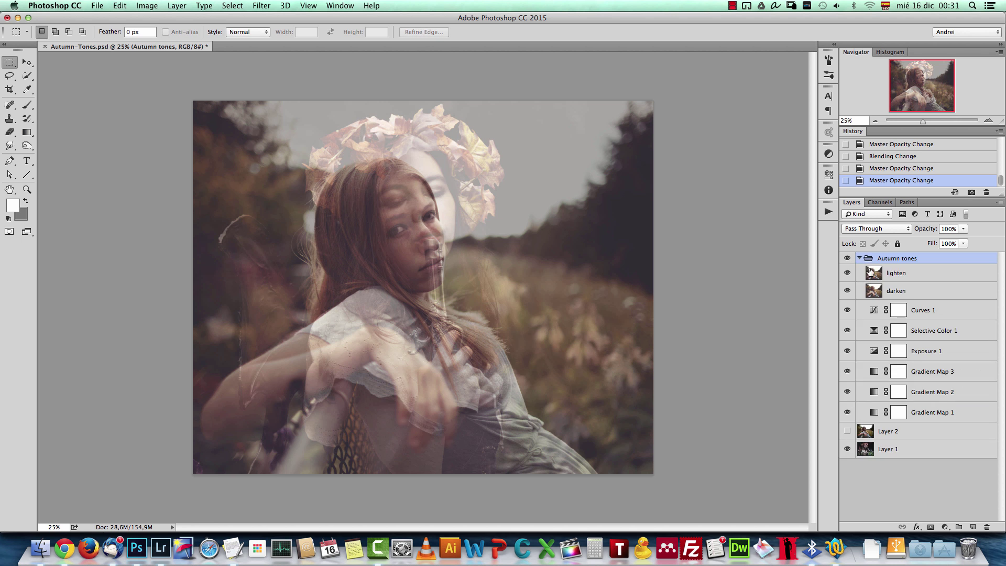
pyautogui.click(848, 290)
pyautogui.click(860, 258)
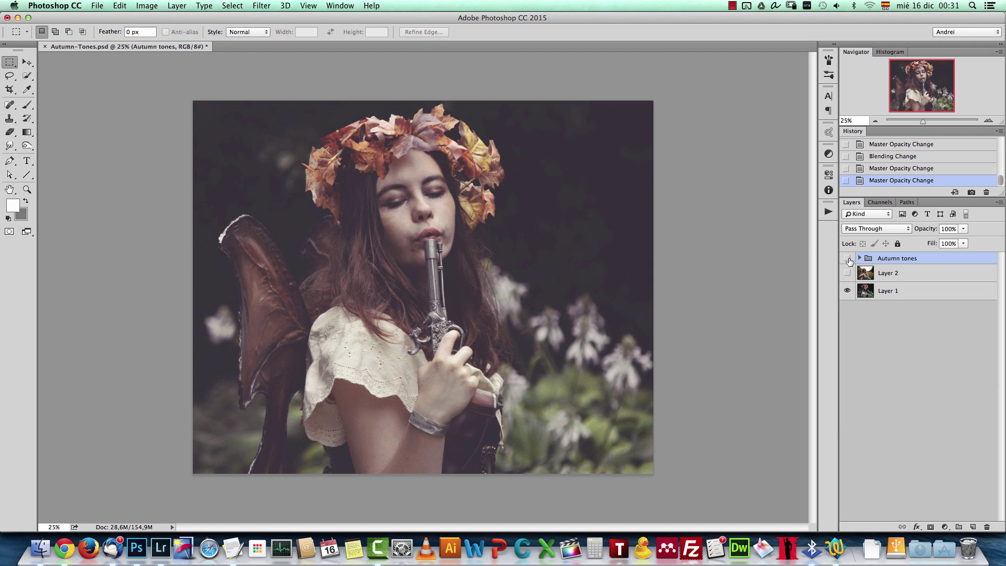
pyautogui.click(847, 259)
pyautogui.click(848, 258)
pyautogui.click(847, 259)
pyautogui.click(848, 259)
pyautogui.click(848, 259)
pyautogui.click(847, 259)
# Select Layer 1 and compare the autumn toning off and on once more
pyautogui.click(901, 292)
pyautogui.click(849, 258)
pyautogui.click(848, 259)
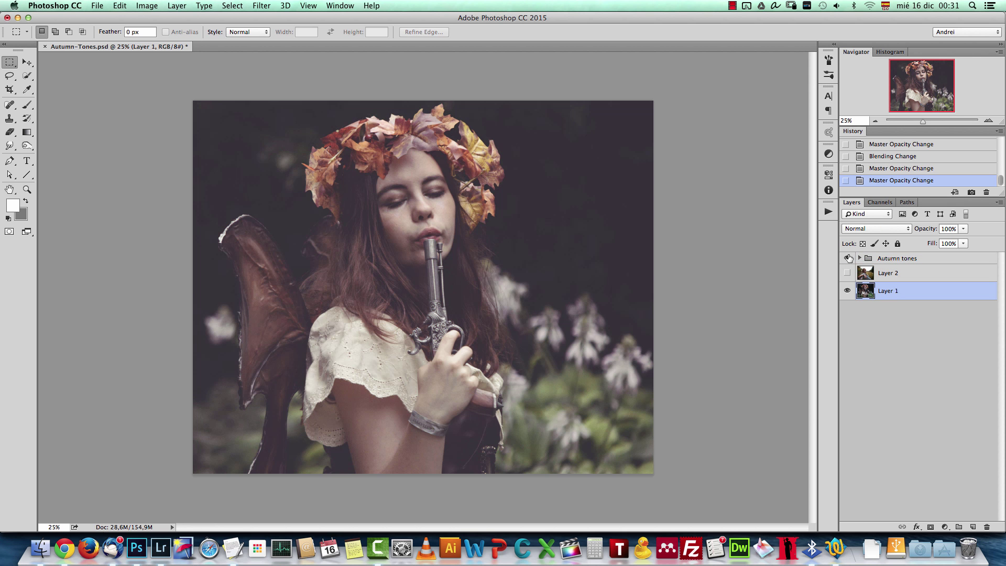